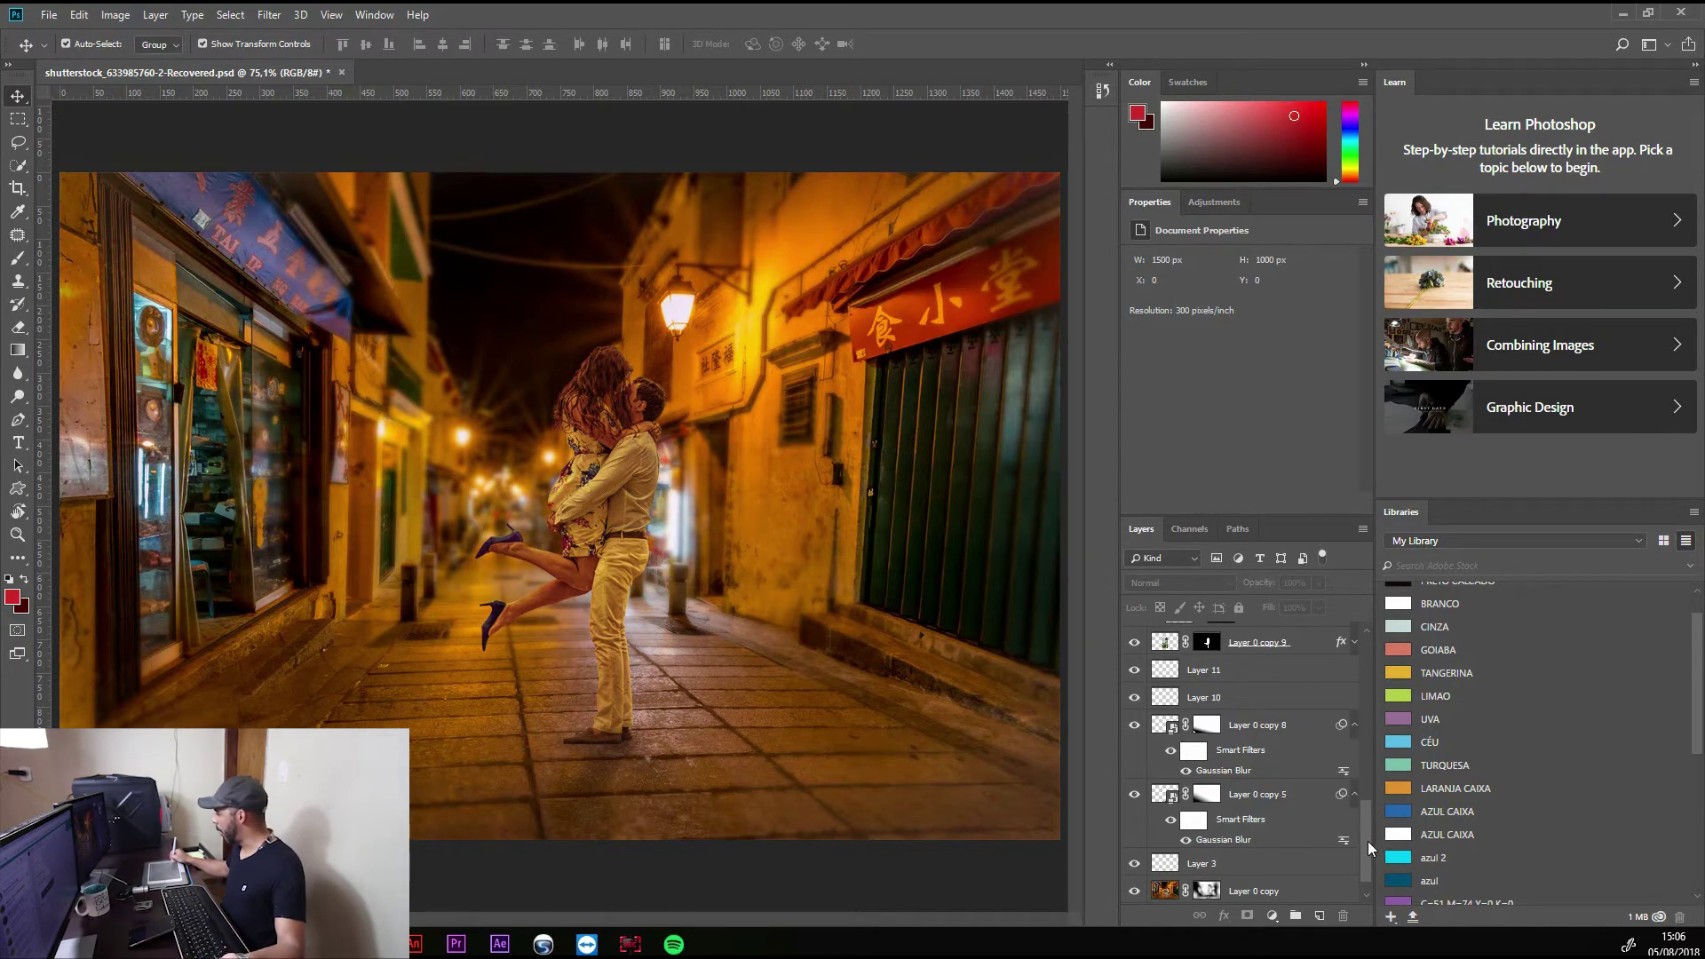
# - Scroll the Layers panel list and bring up the Libraries panel's flyout menu
pyautogui.moveTo(1367, 844)
pyautogui.mouseDown()
pyautogui.moveTo(1366, 666)
pyautogui.moveTo(1357, 863)
pyautogui.mouseUp()
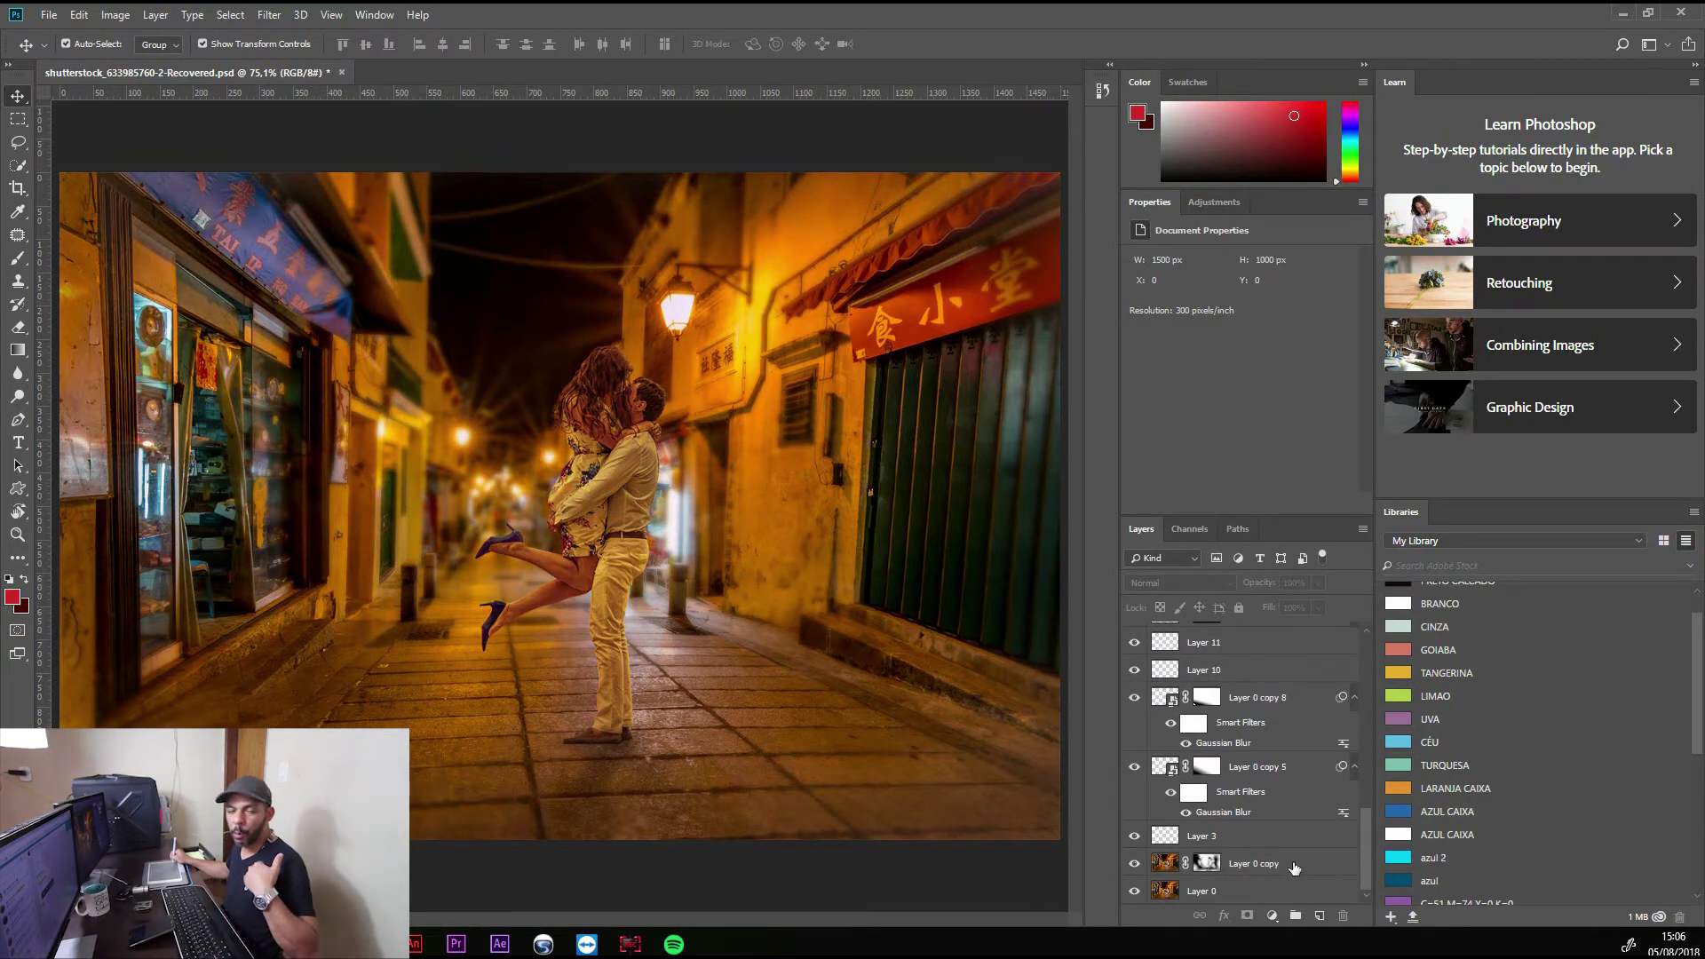
pyautogui.moveTo(1367, 850)
pyautogui.mouseDown()
pyautogui.moveTo(1378, 691)
pyautogui.moveTo(1348, 866)
pyautogui.mouseUp()
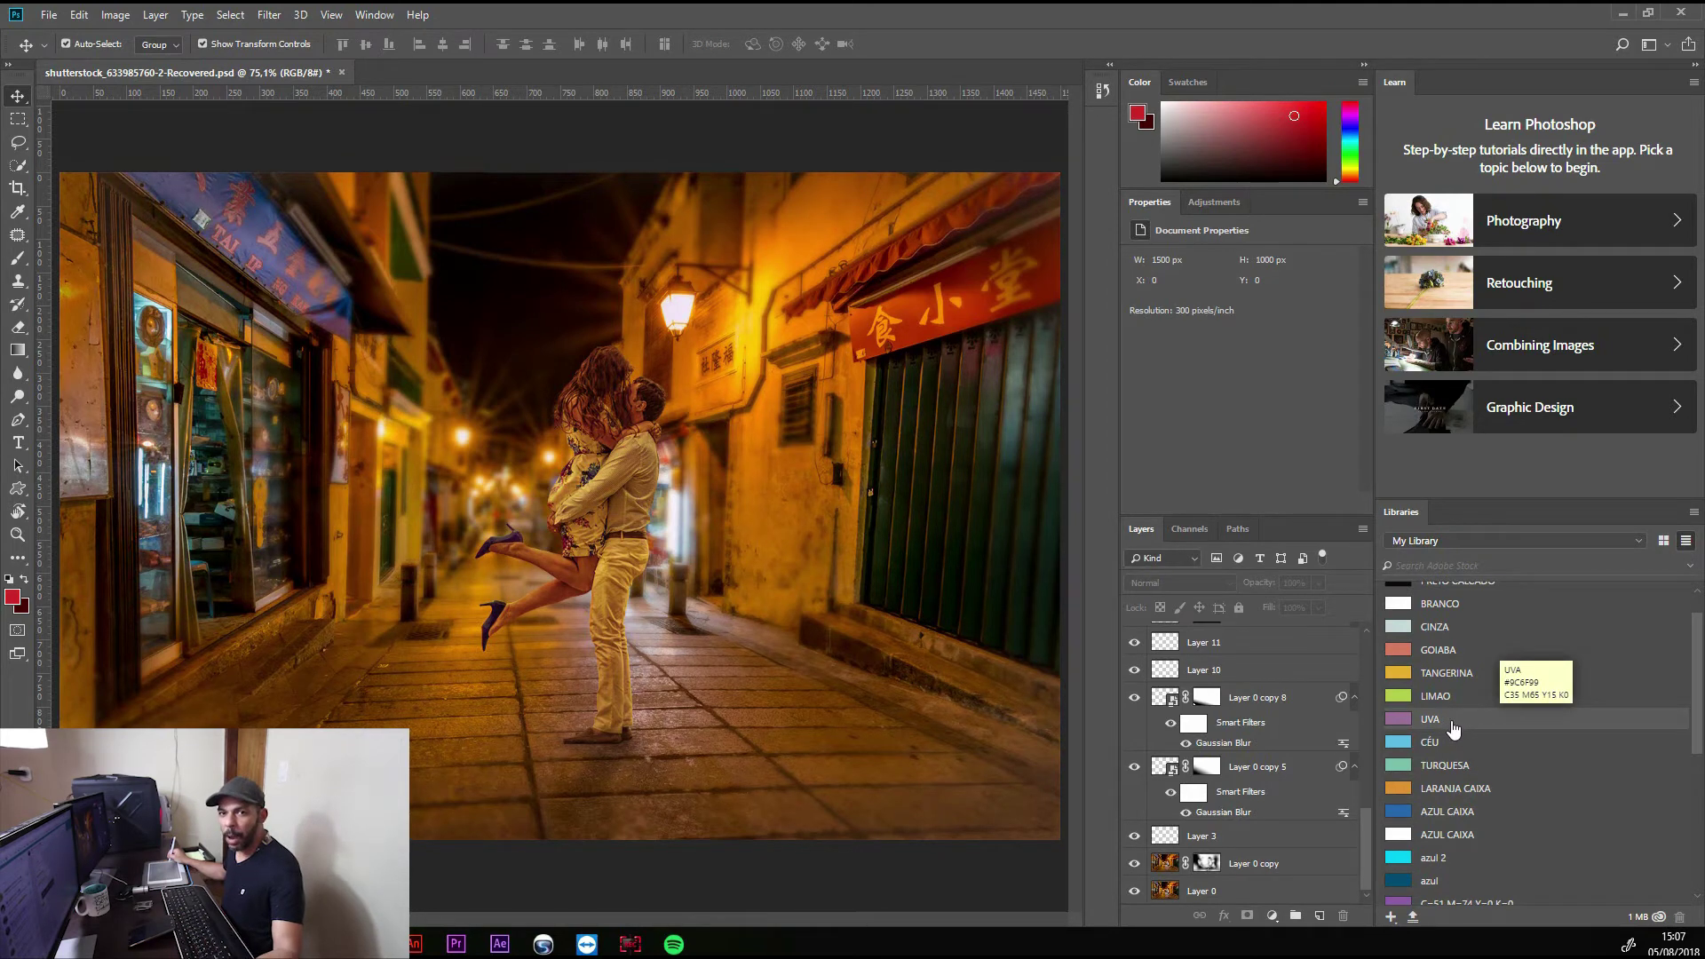
pyautogui.click(1694, 517)
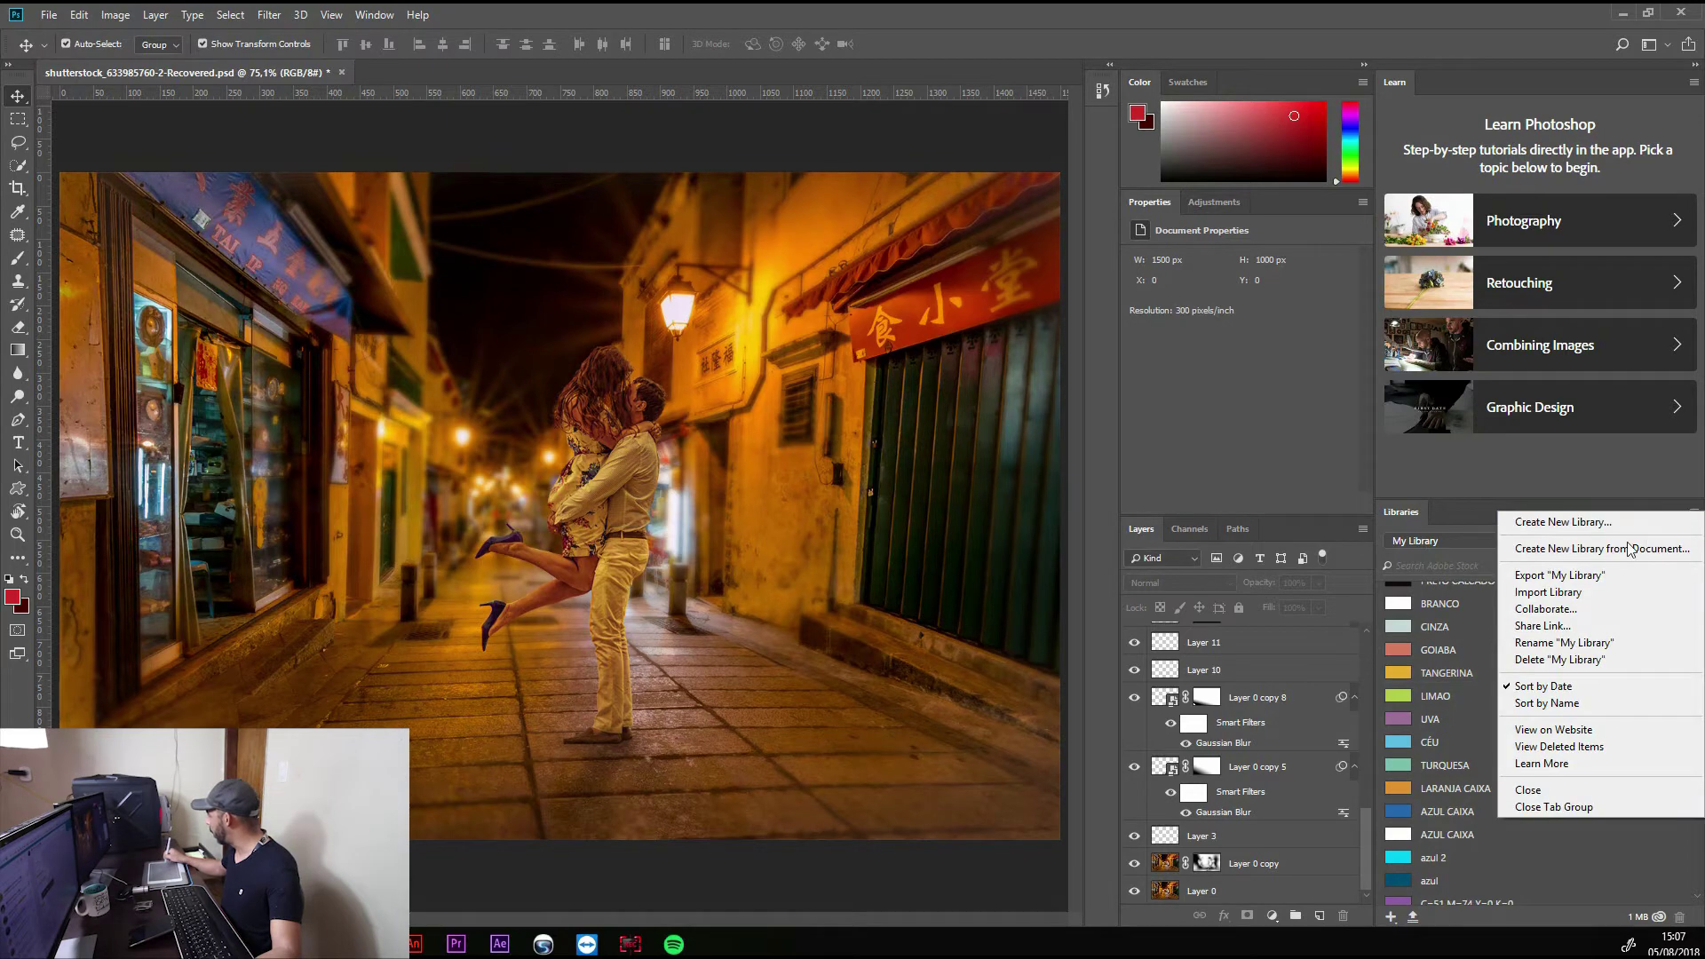
# - Close the Libraries panel, then bring up the Learn panel's options menu
pyautogui.click(1547, 792)
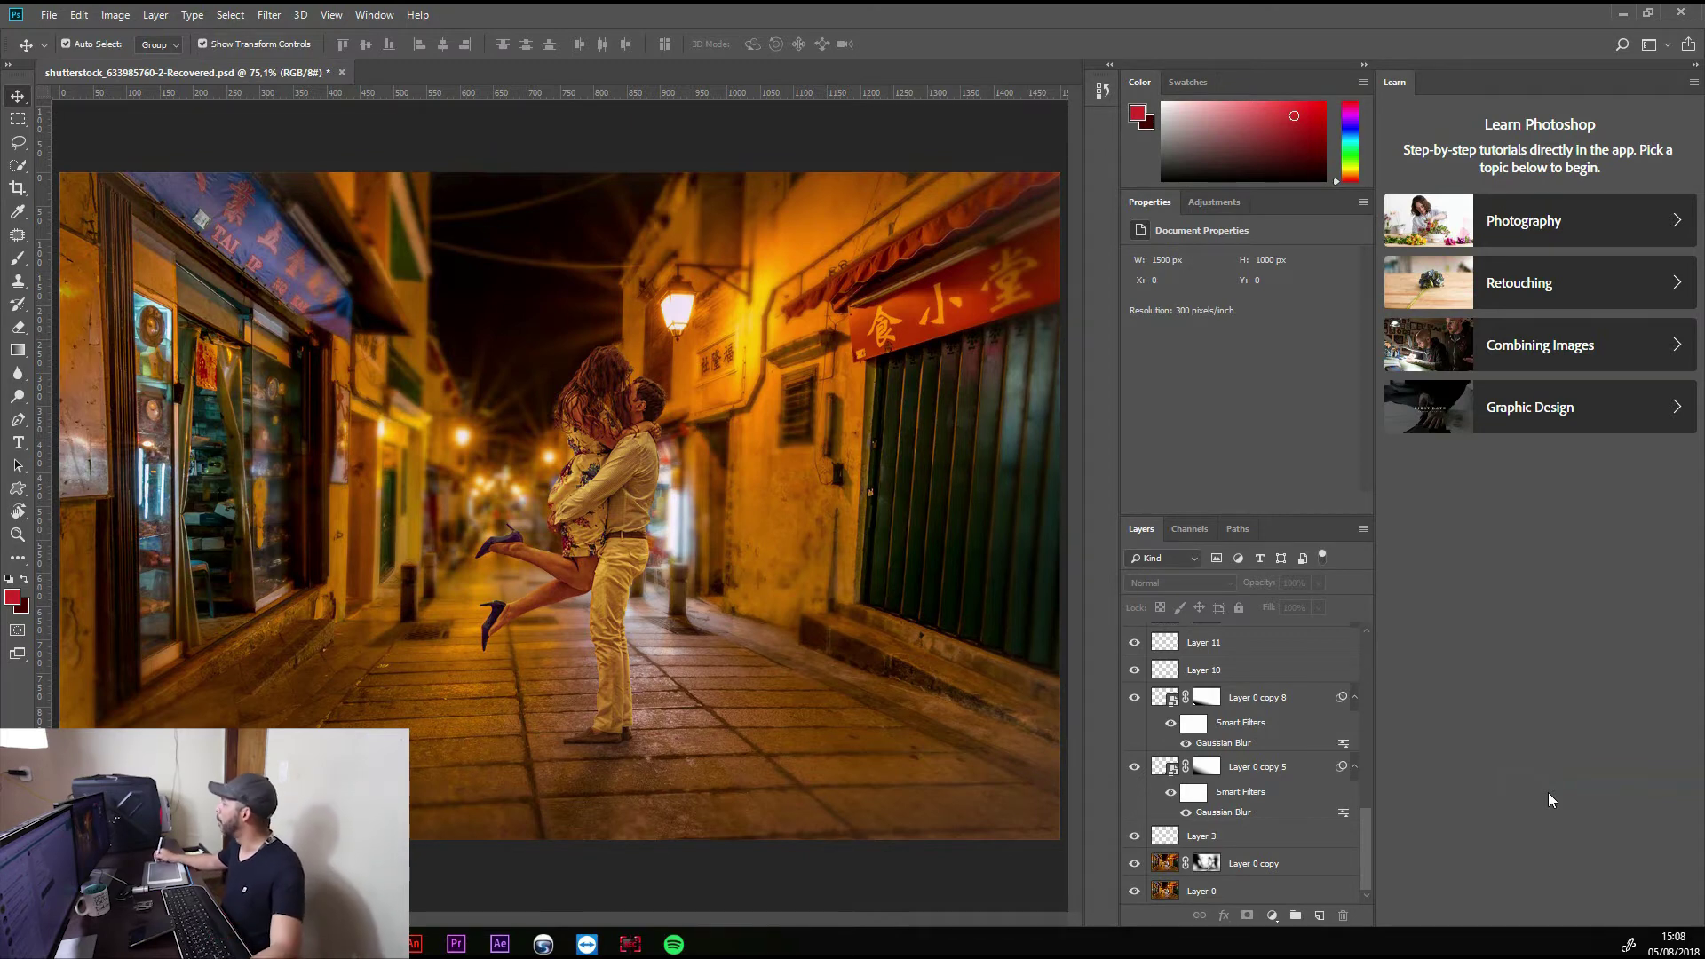
pyautogui.click(1692, 84)
# - Close the Learn panel and zoom in on the couple photo
pyautogui.click(1652, 96)
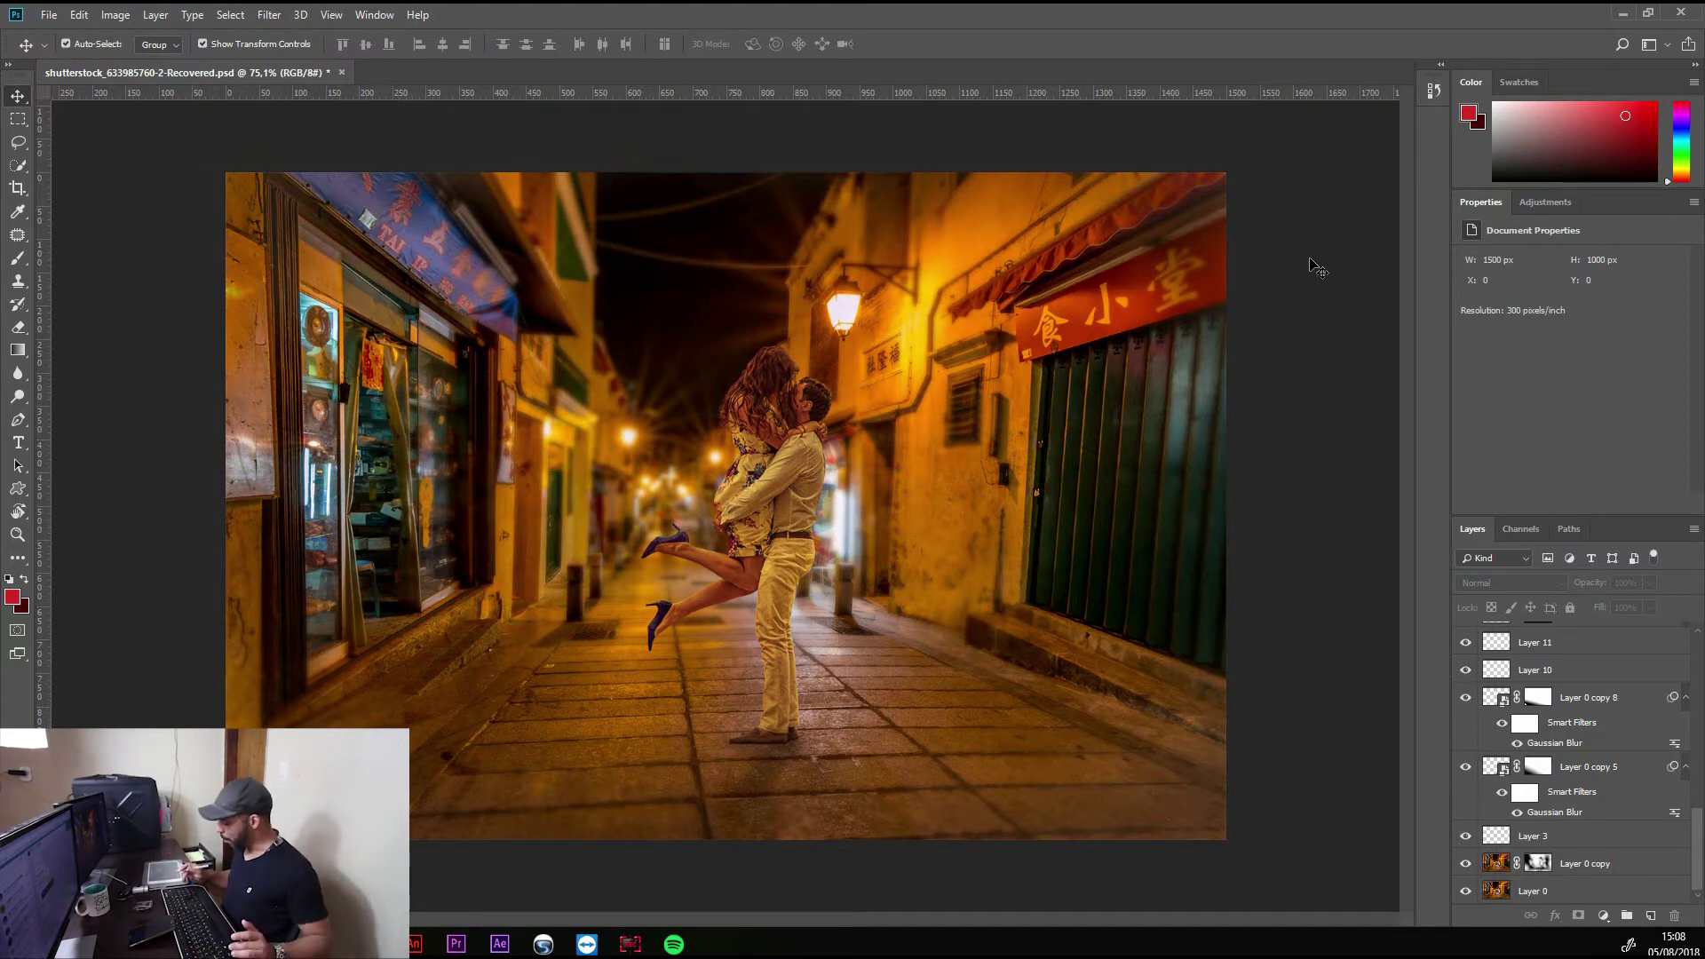
pyautogui.scroll(1, 1317, 269)
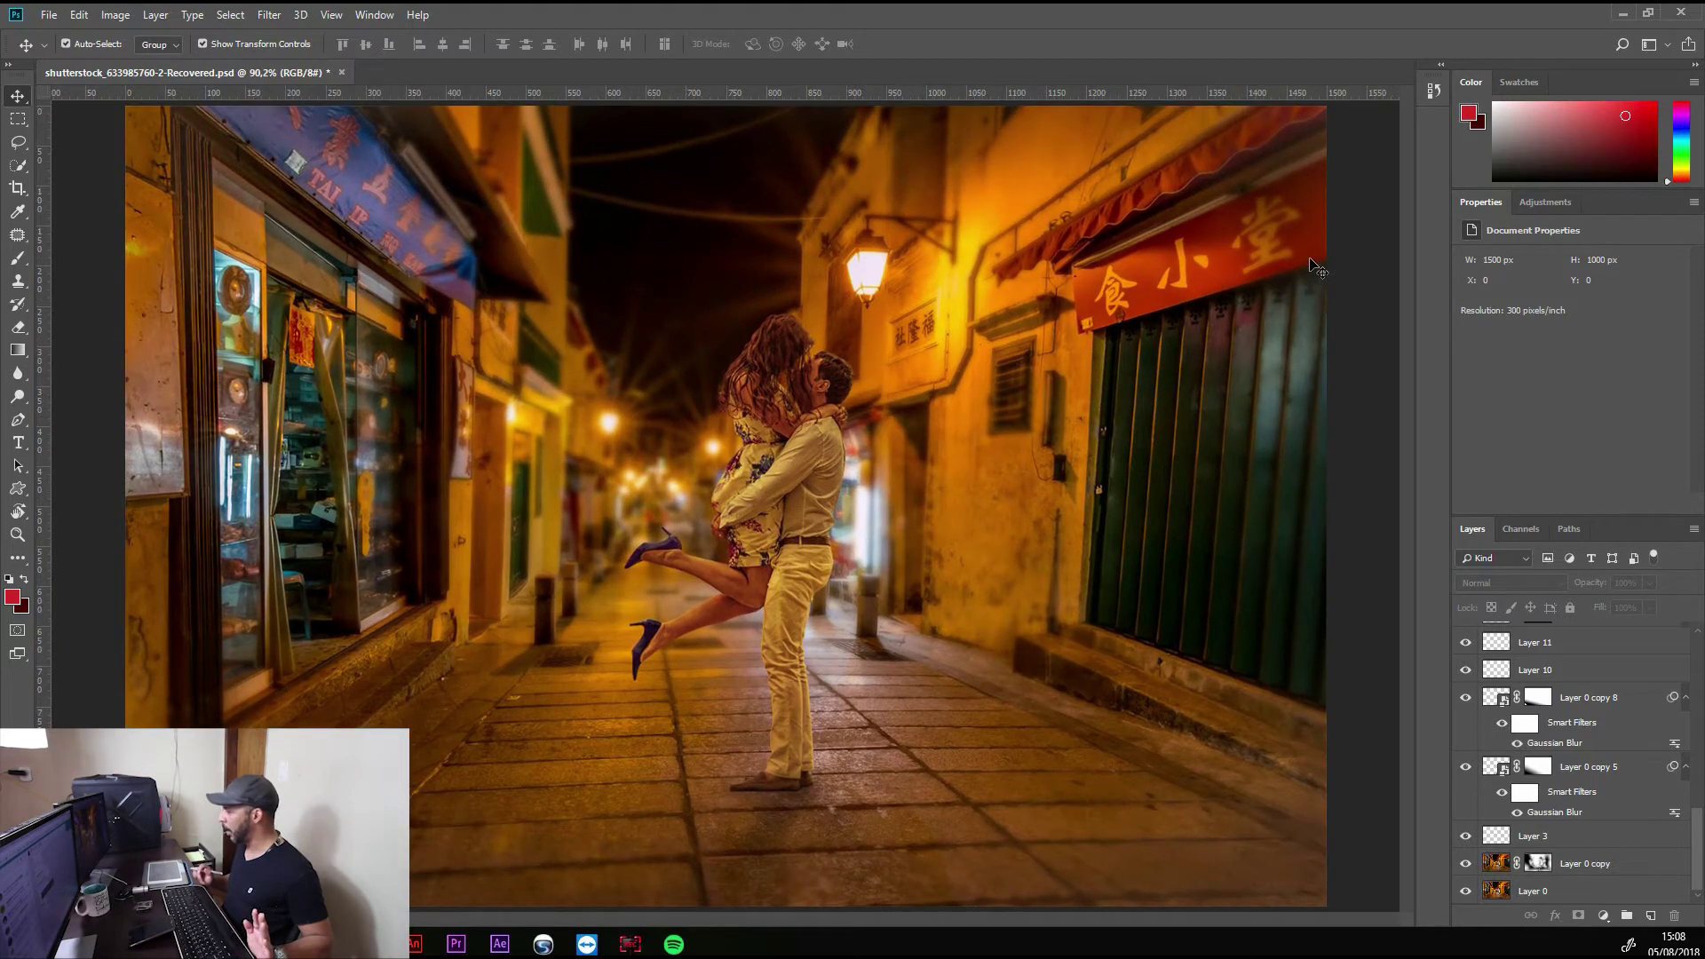
pyautogui.press('ctrl')
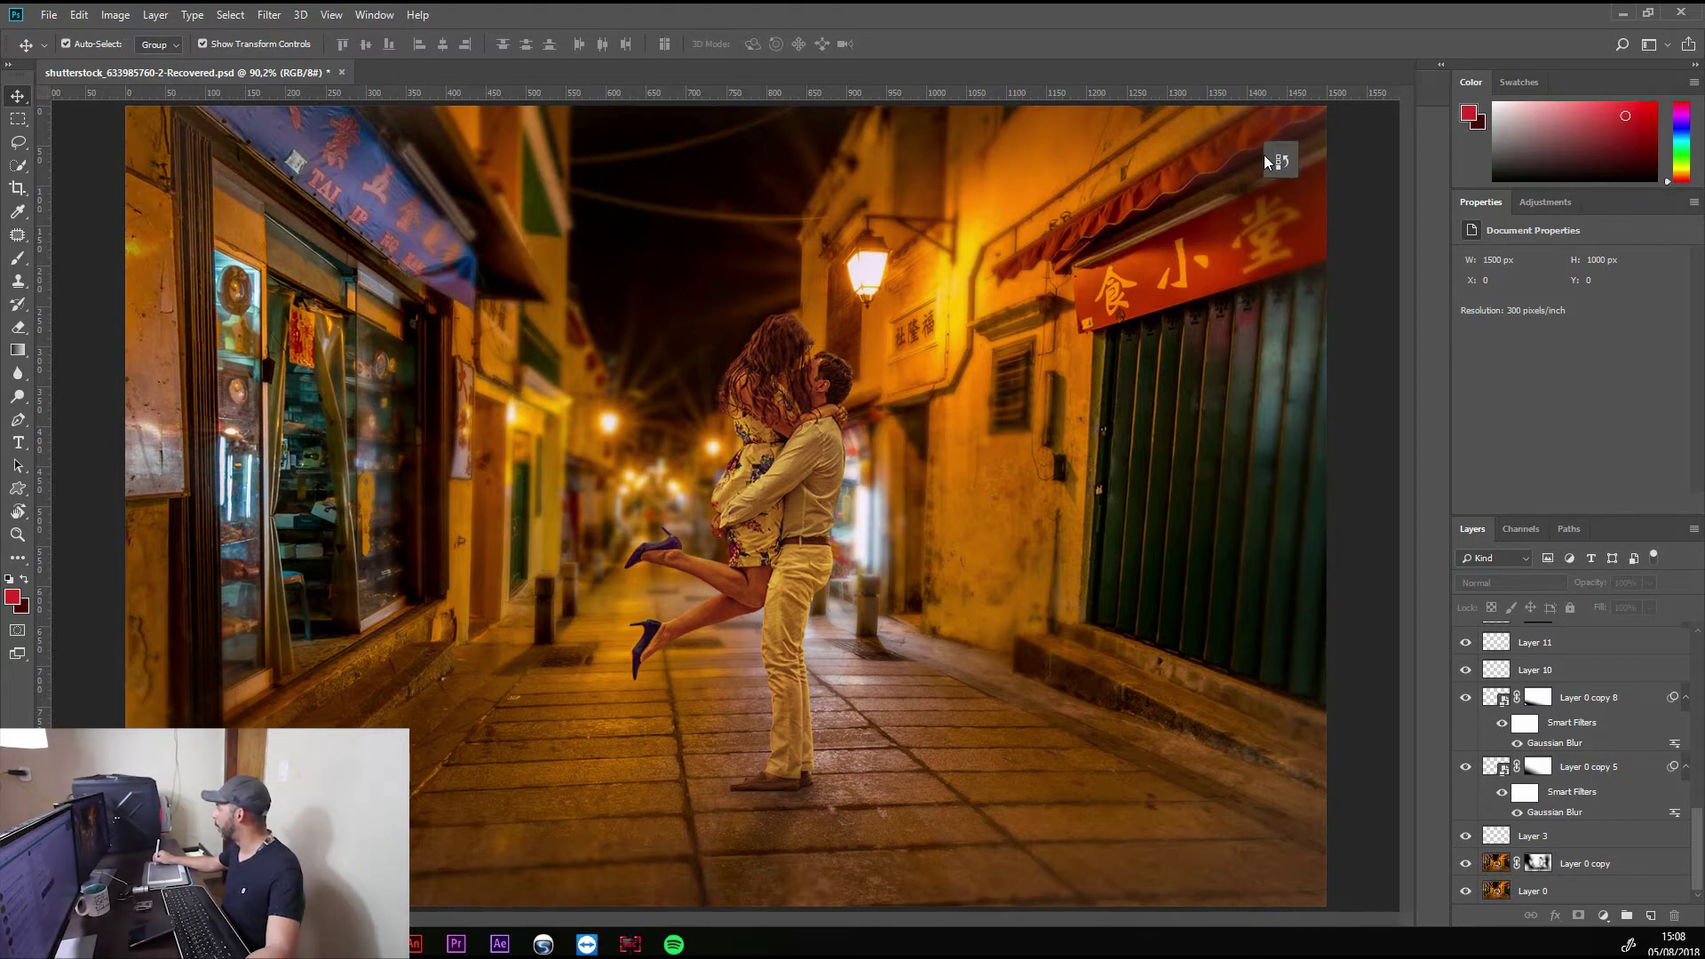
# - Pull the History panel out of the dock, close it, and collapse the right-hand panels
pyautogui.moveTo(1421, 120); pyautogui.dragTo(1256, 160)
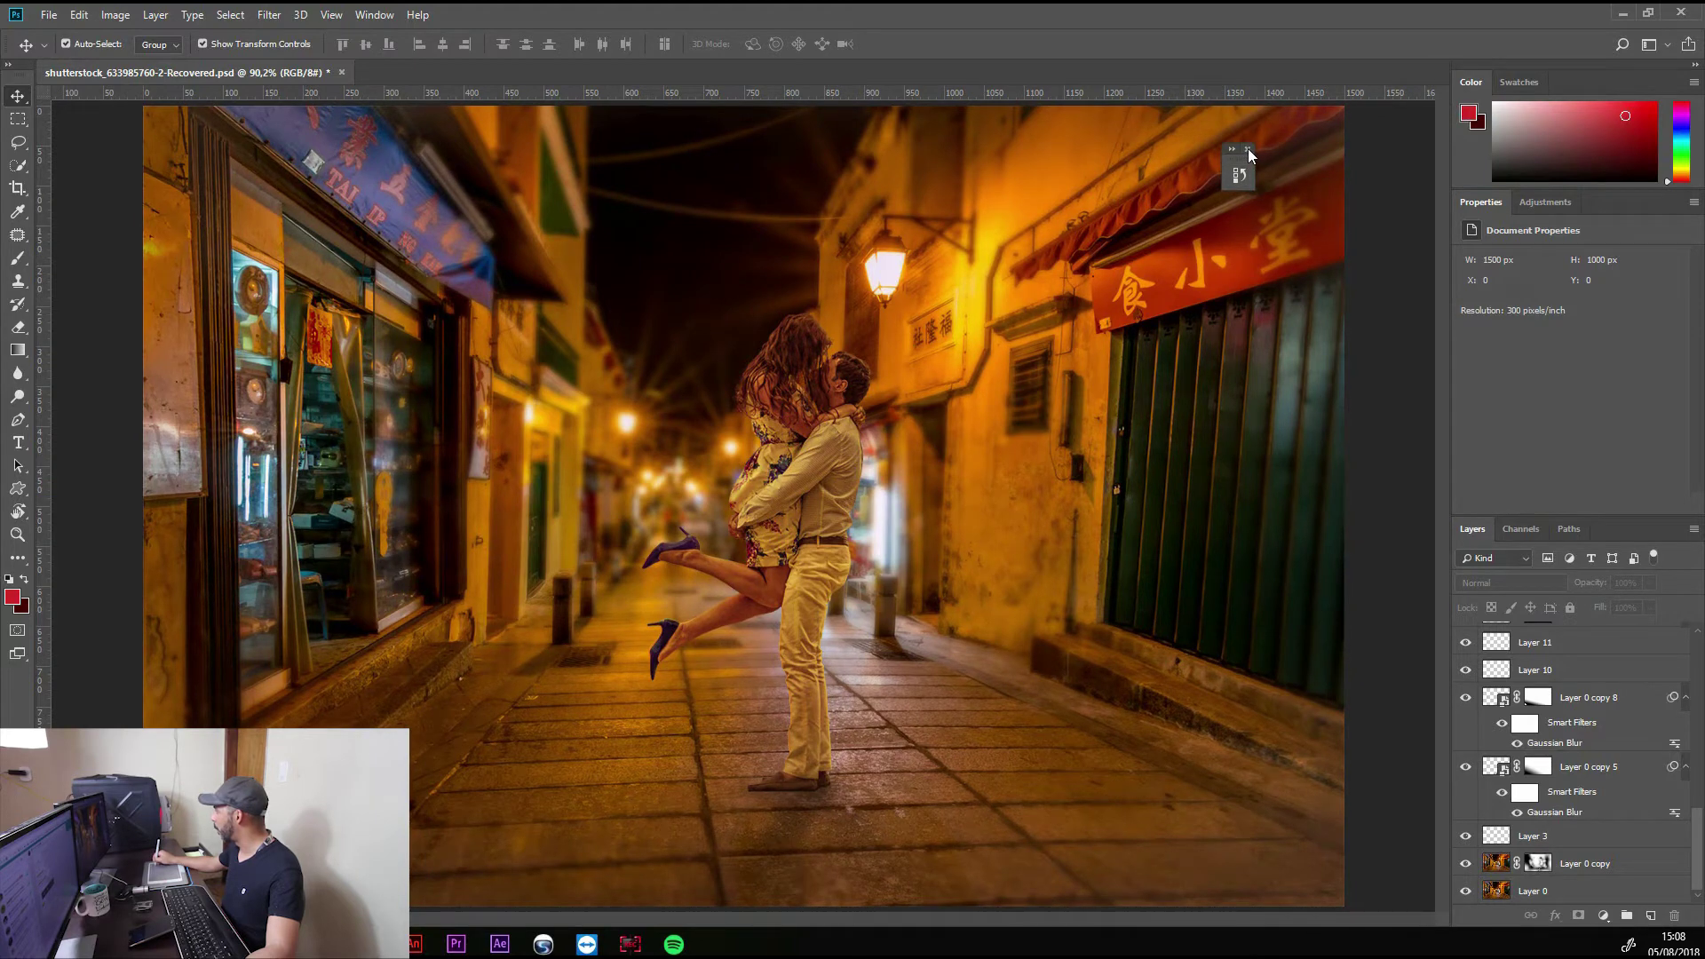
pyautogui.click(1249, 151)
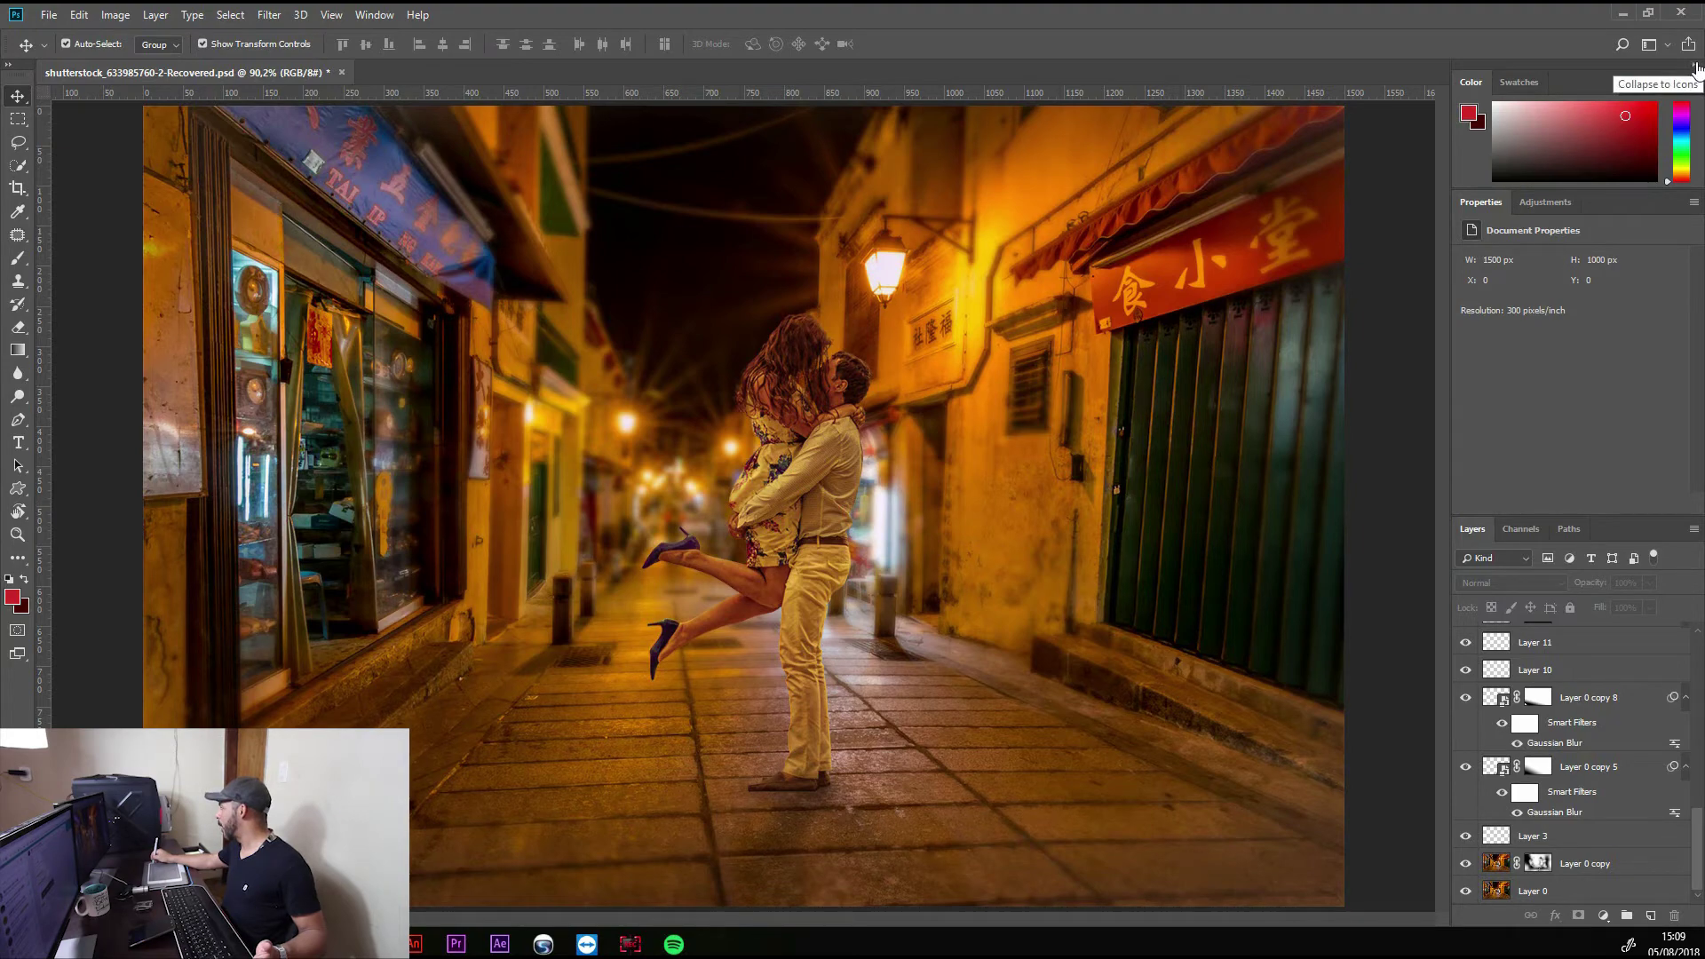
pyautogui.click(1695, 71)
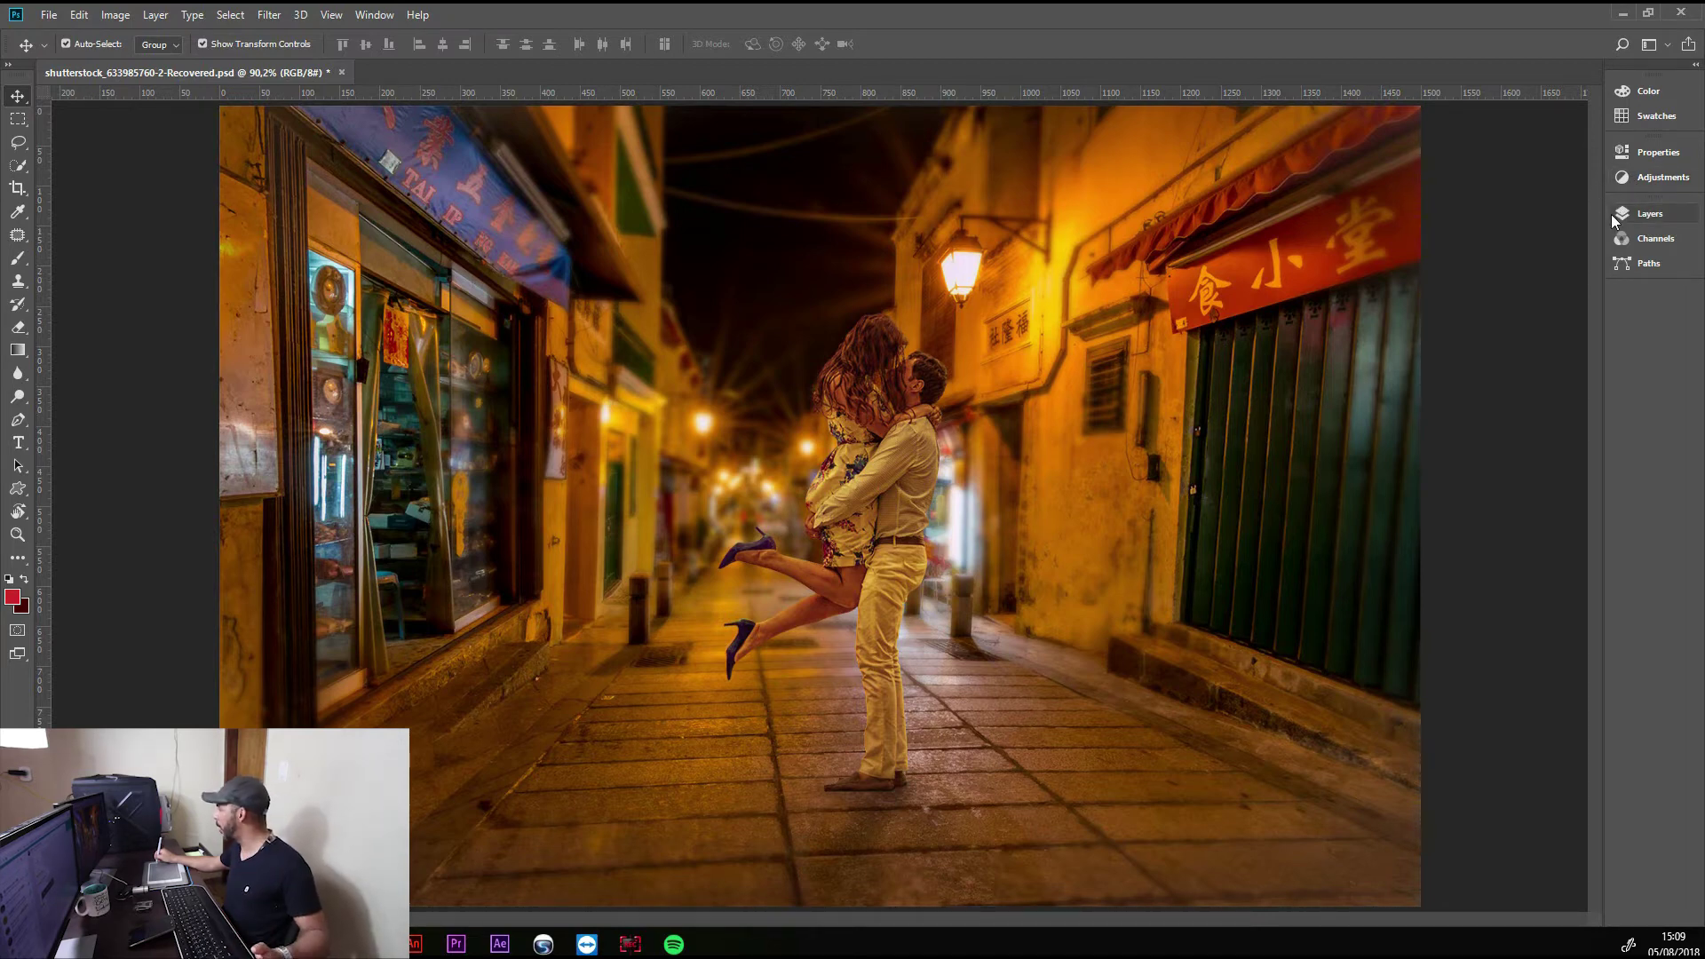
# - Shrink the dock to bare icons and expand Layers, showing Layer 11 and Layer 10
pyautogui.moveTo(1601, 213); pyautogui.dragTo(1674, 211)
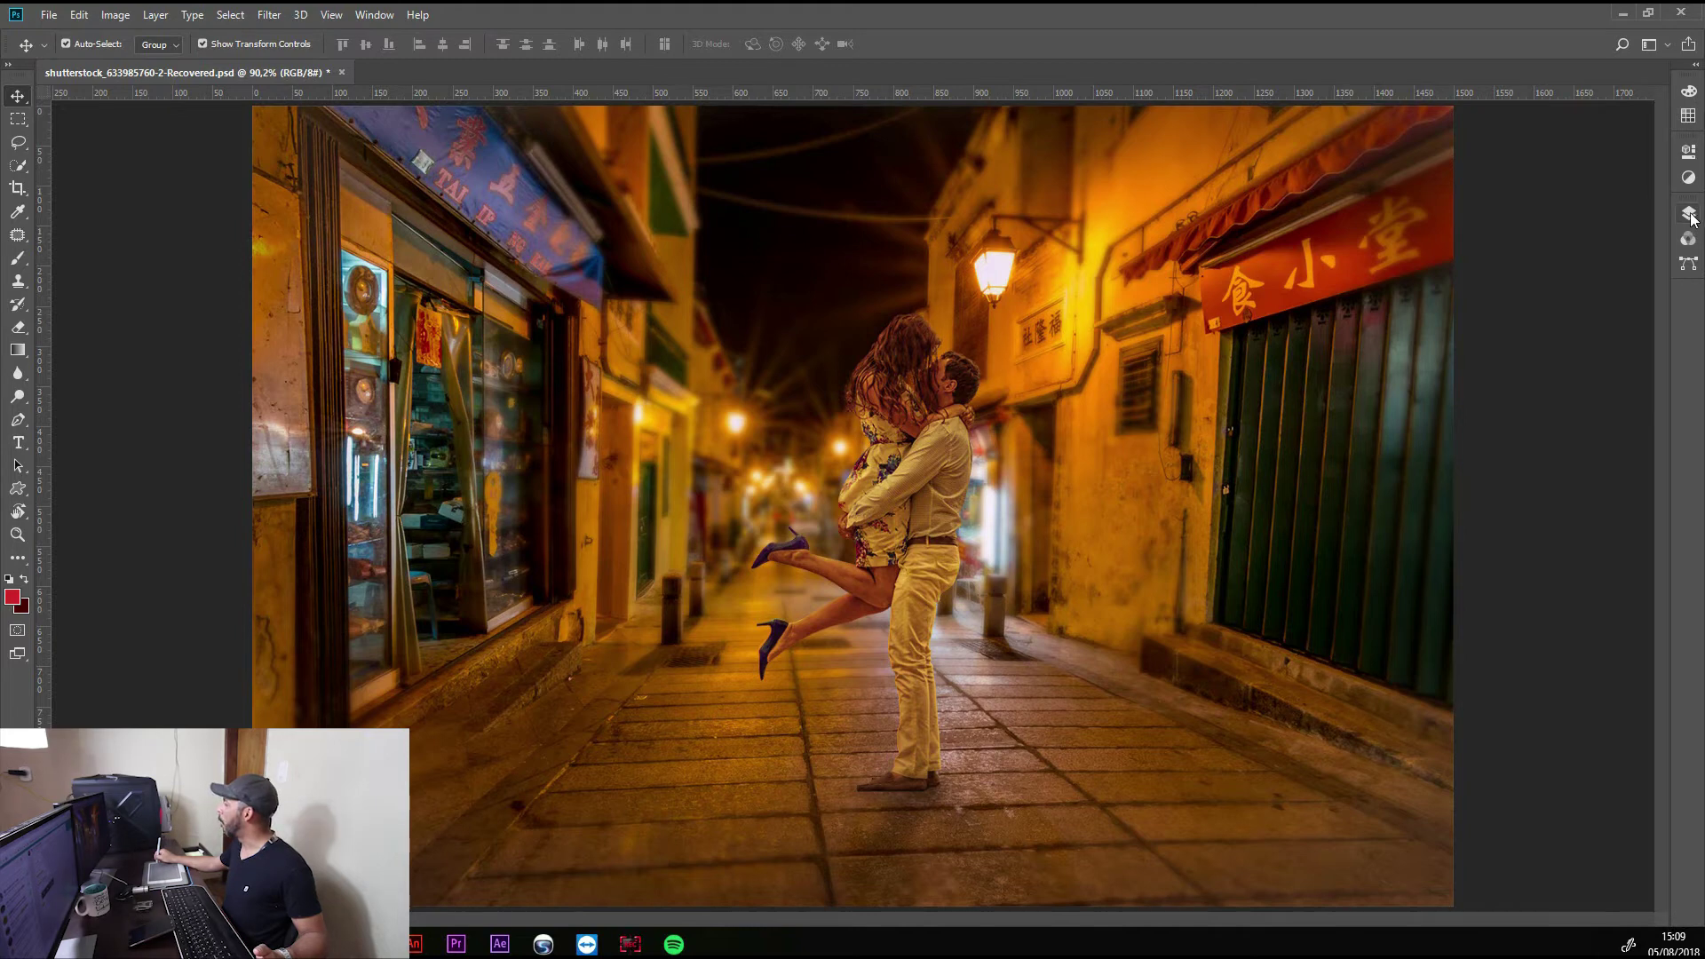
pyautogui.click(1689, 214)
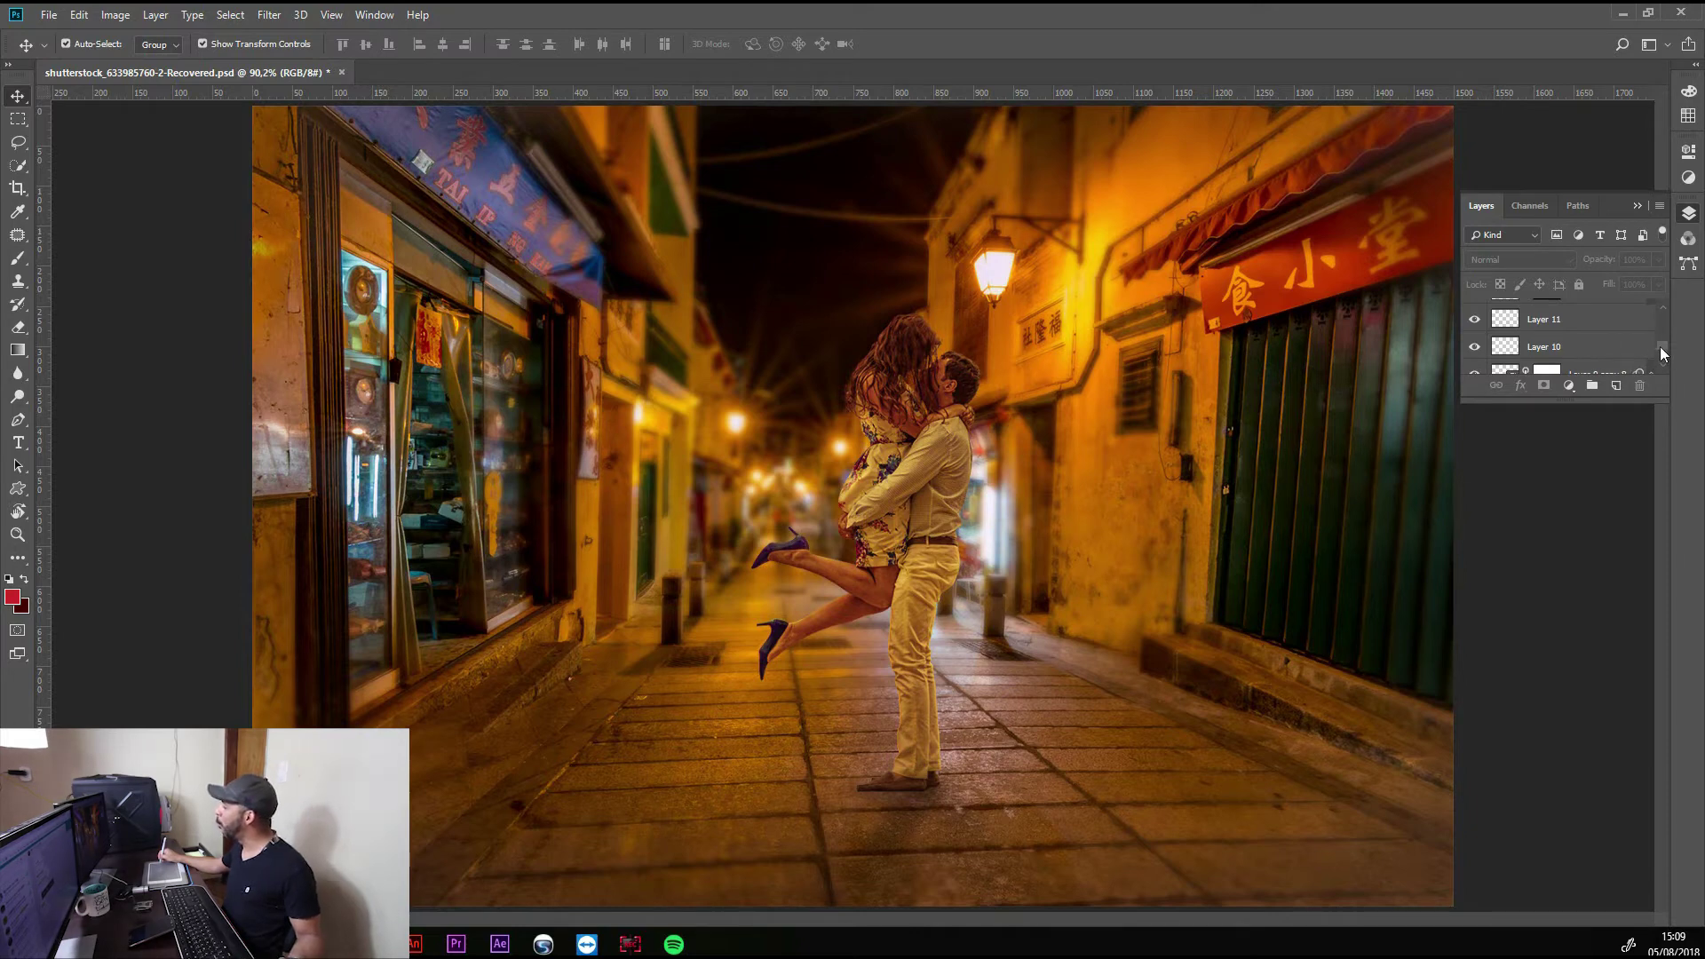
# - Collapse Layers, dock the Layers/Channels/Paths icon group at the top, and reopen Layers
pyautogui.moveTo(1663, 353)
pyautogui.mouseDown()
pyautogui.moveTo(1665, 327)
pyautogui.moveTo(1669, 355)
pyautogui.mouseUp()
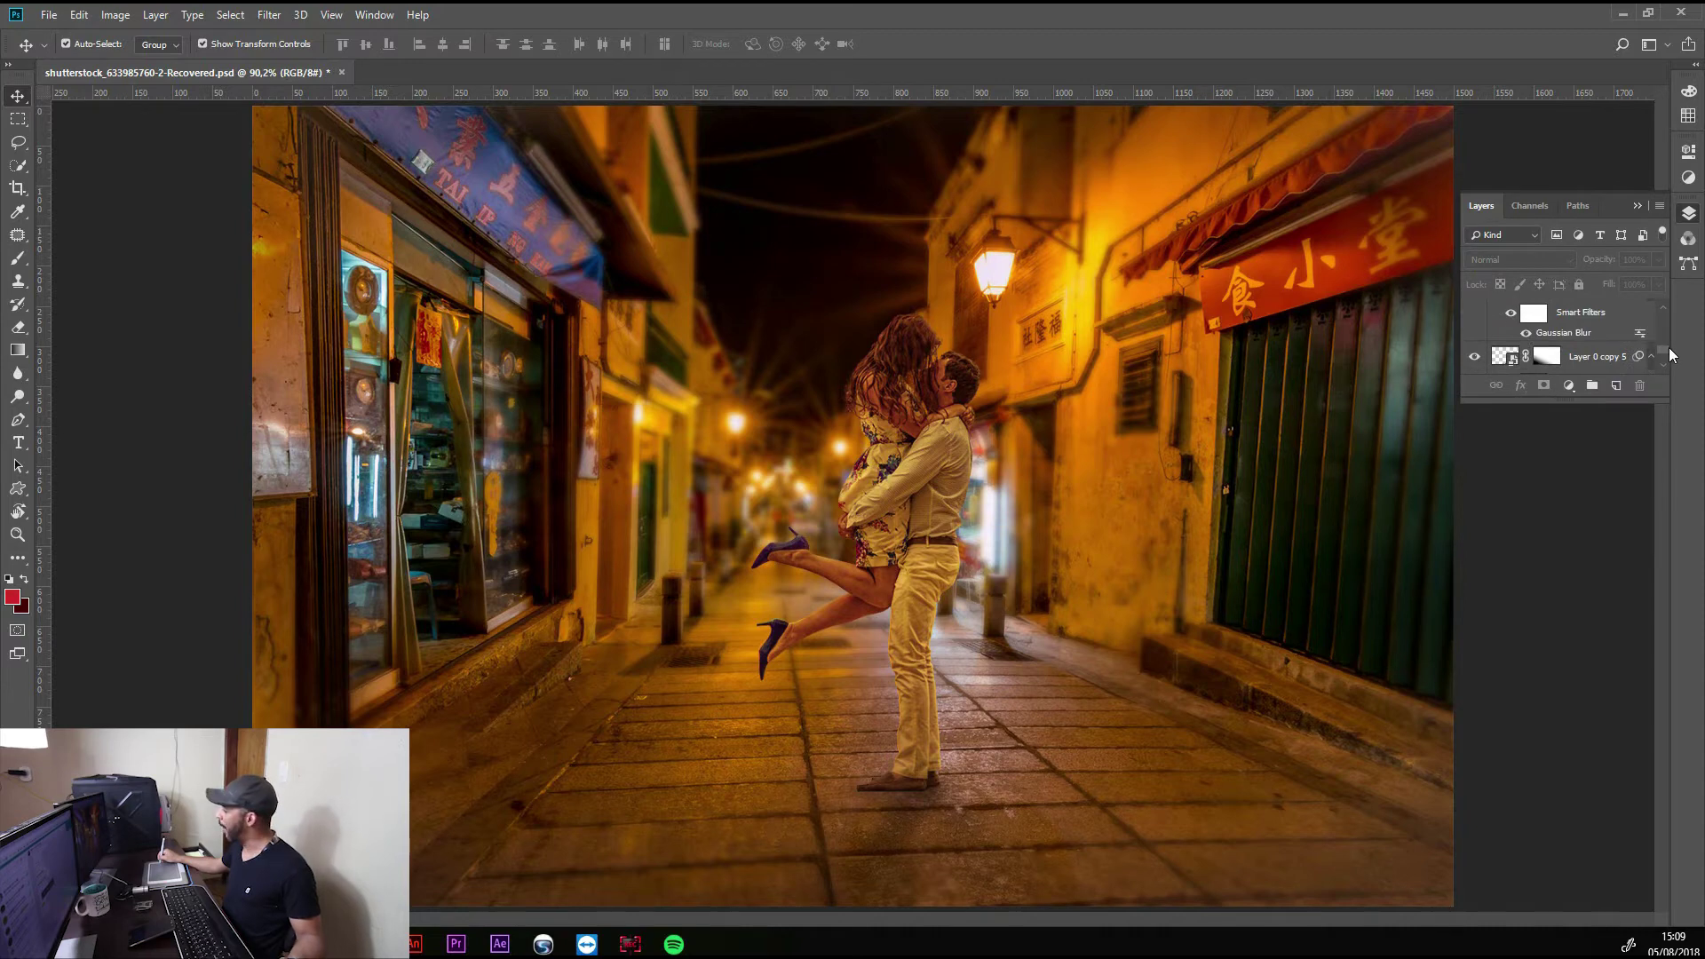
pyautogui.click(1638, 206)
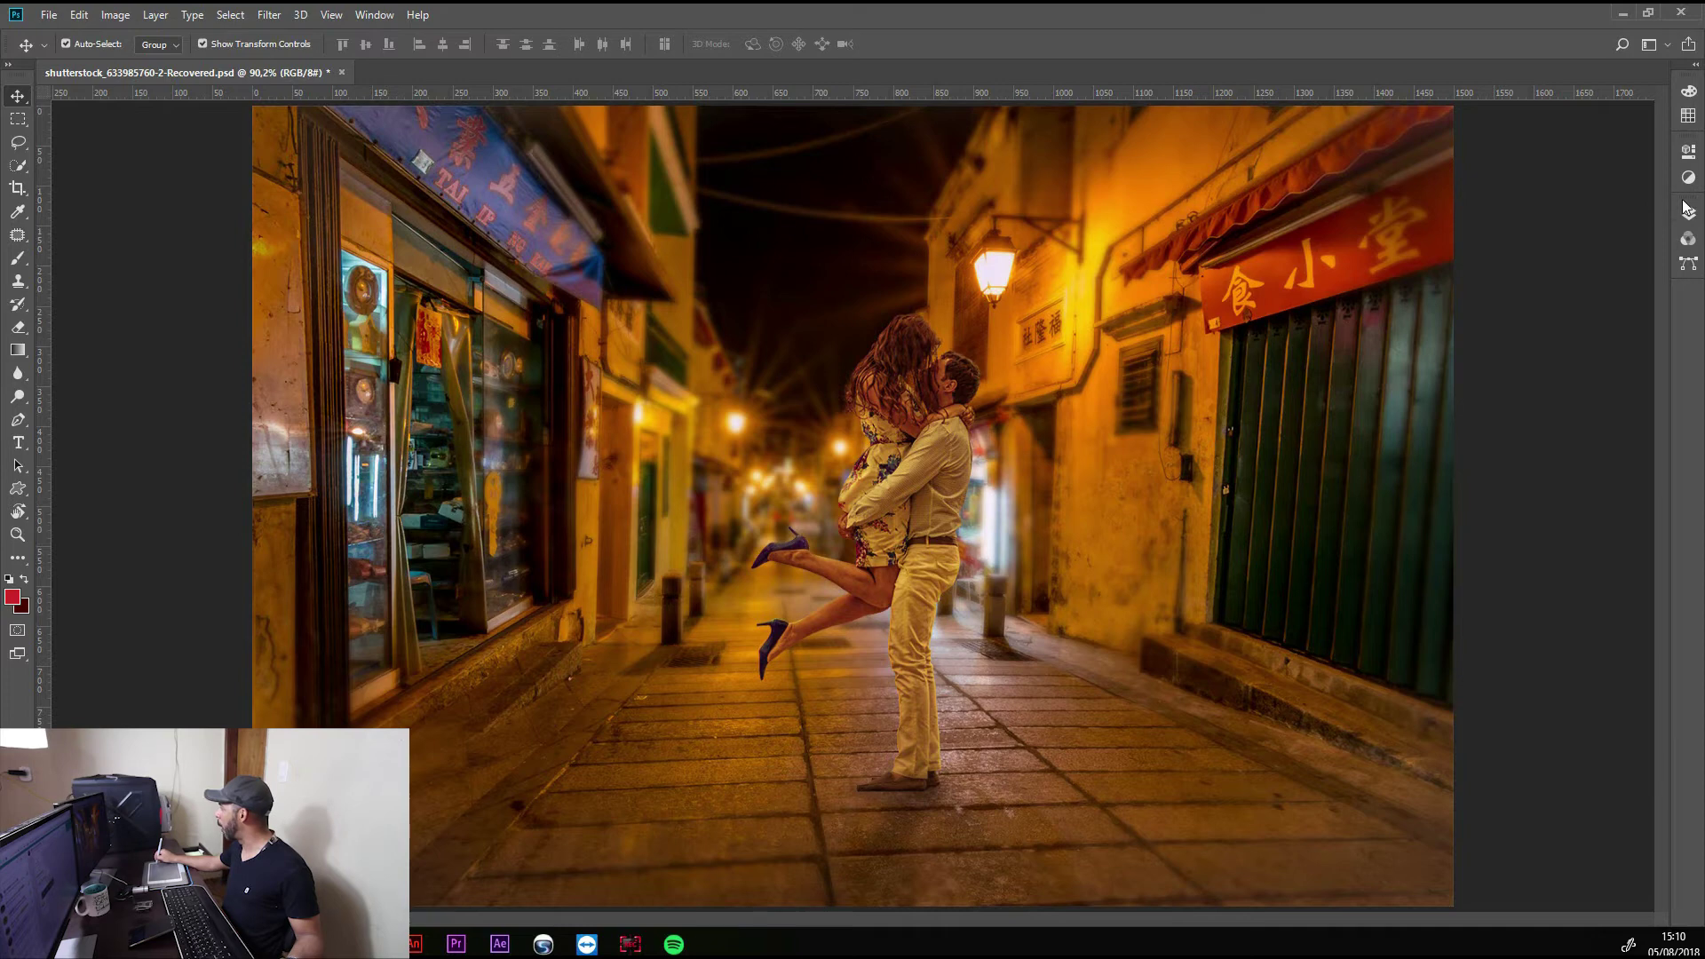
pyautogui.moveTo(1688, 202); pyautogui.dragTo(1644, 138)
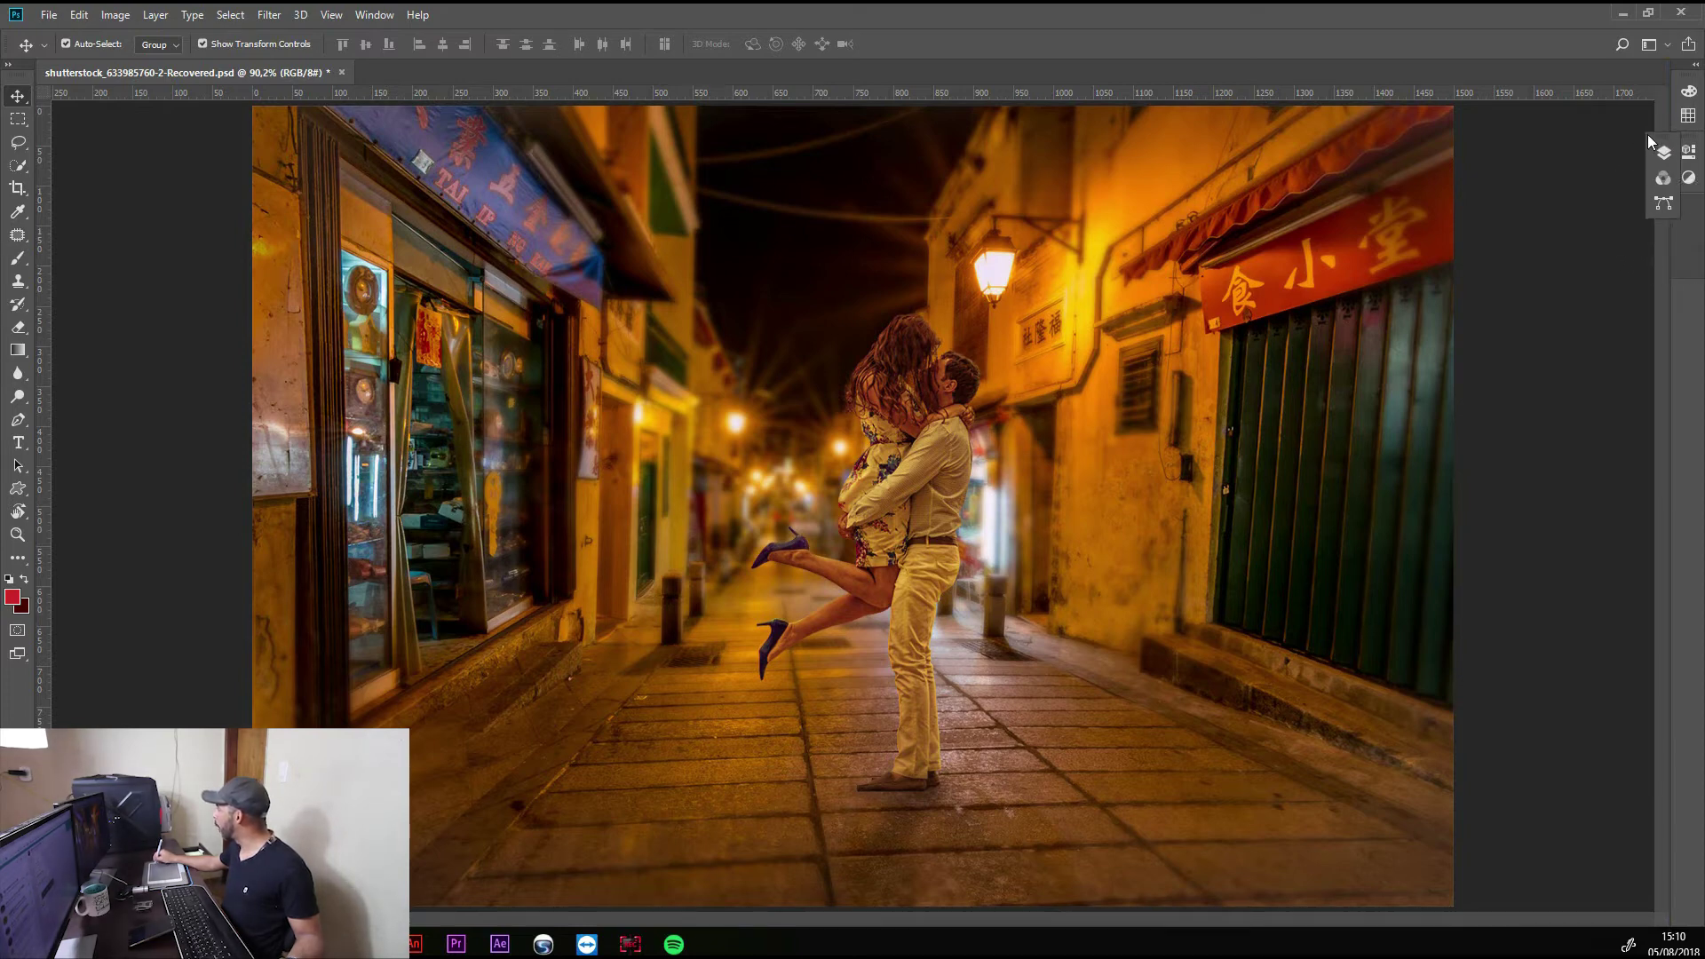
pyautogui.moveTo(1644, 138); pyautogui.dragTo(1684, 87)
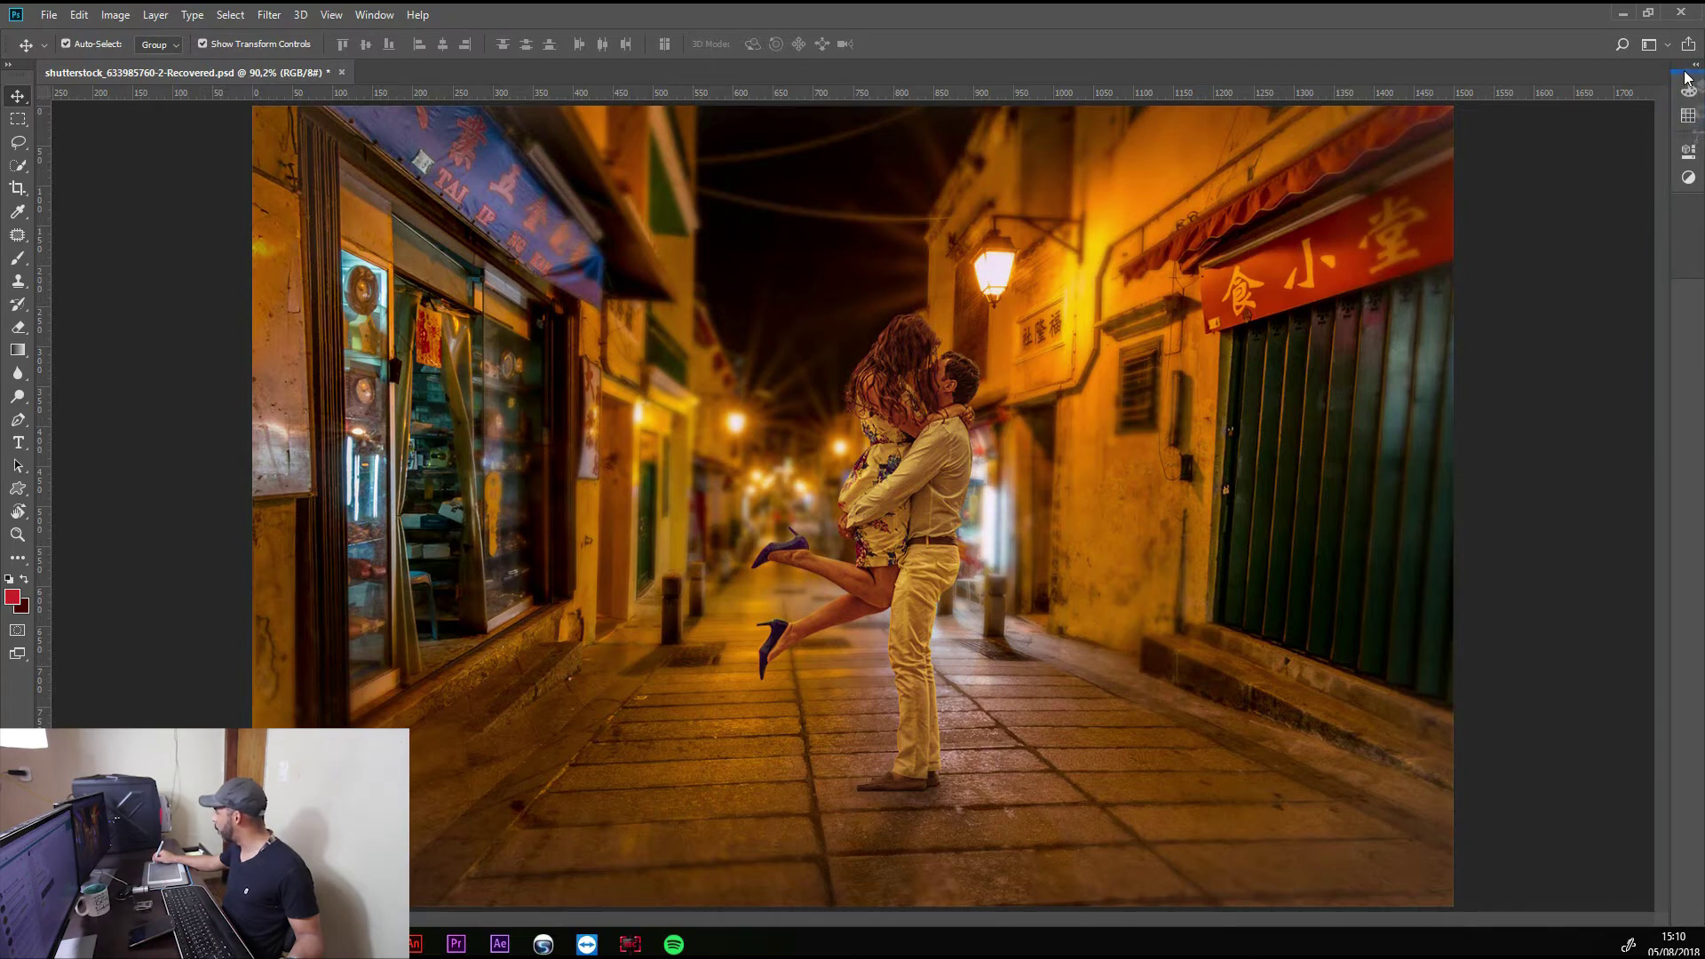
pyautogui.moveTo(1686, 78); pyautogui.dragTo(1686, 80)
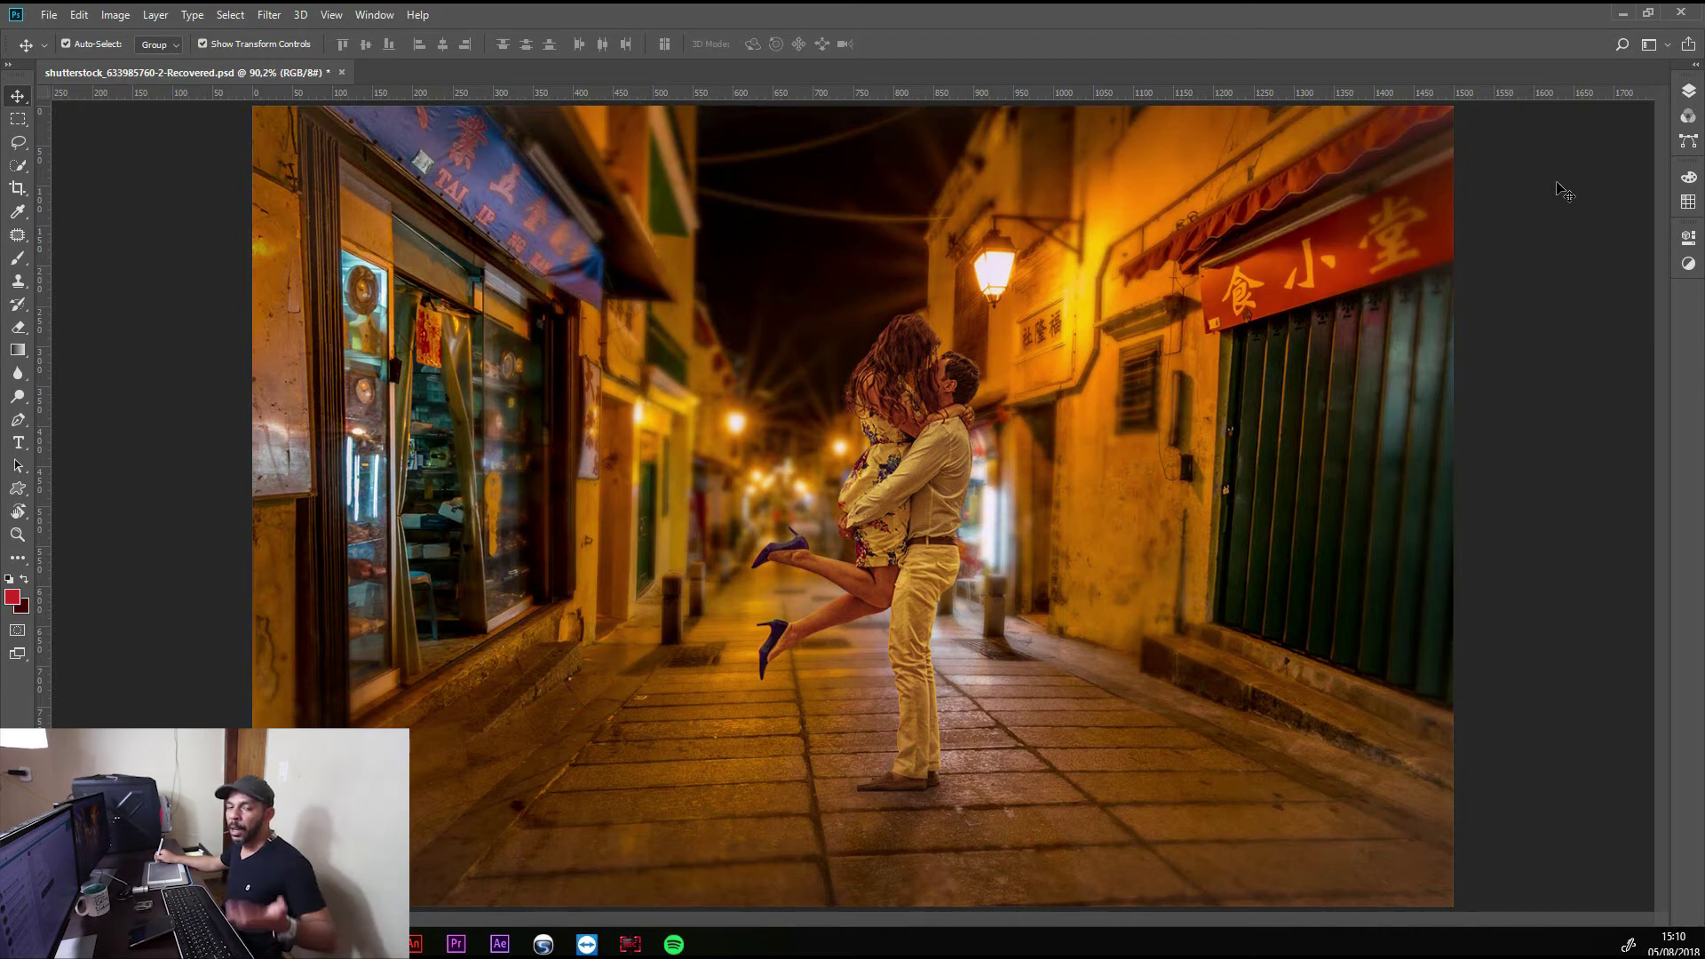
pyautogui.click(1688, 97)
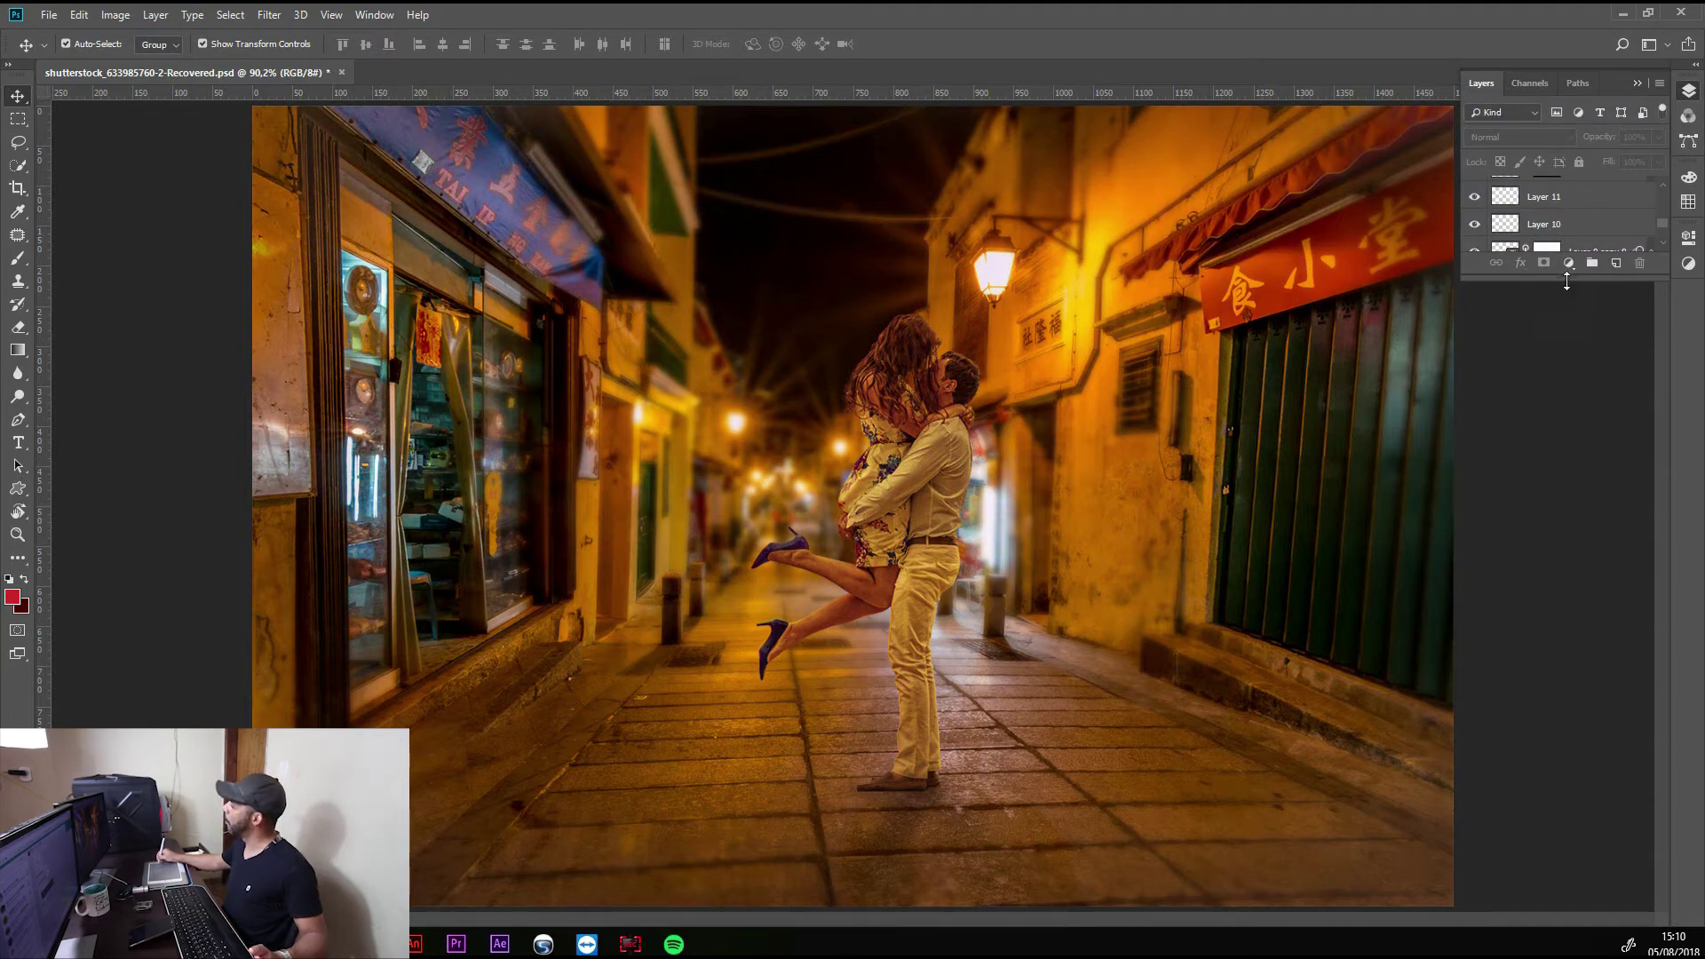
# - Lengthen the Layers panel to show all layers, then collapse it back to its icon
pyautogui.moveTo(1566, 277)
pyautogui.mouseDown()
pyautogui.moveTo(1555, 821)
pyautogui.moveTo(1590, 875)
pyautogui.mouseUp()
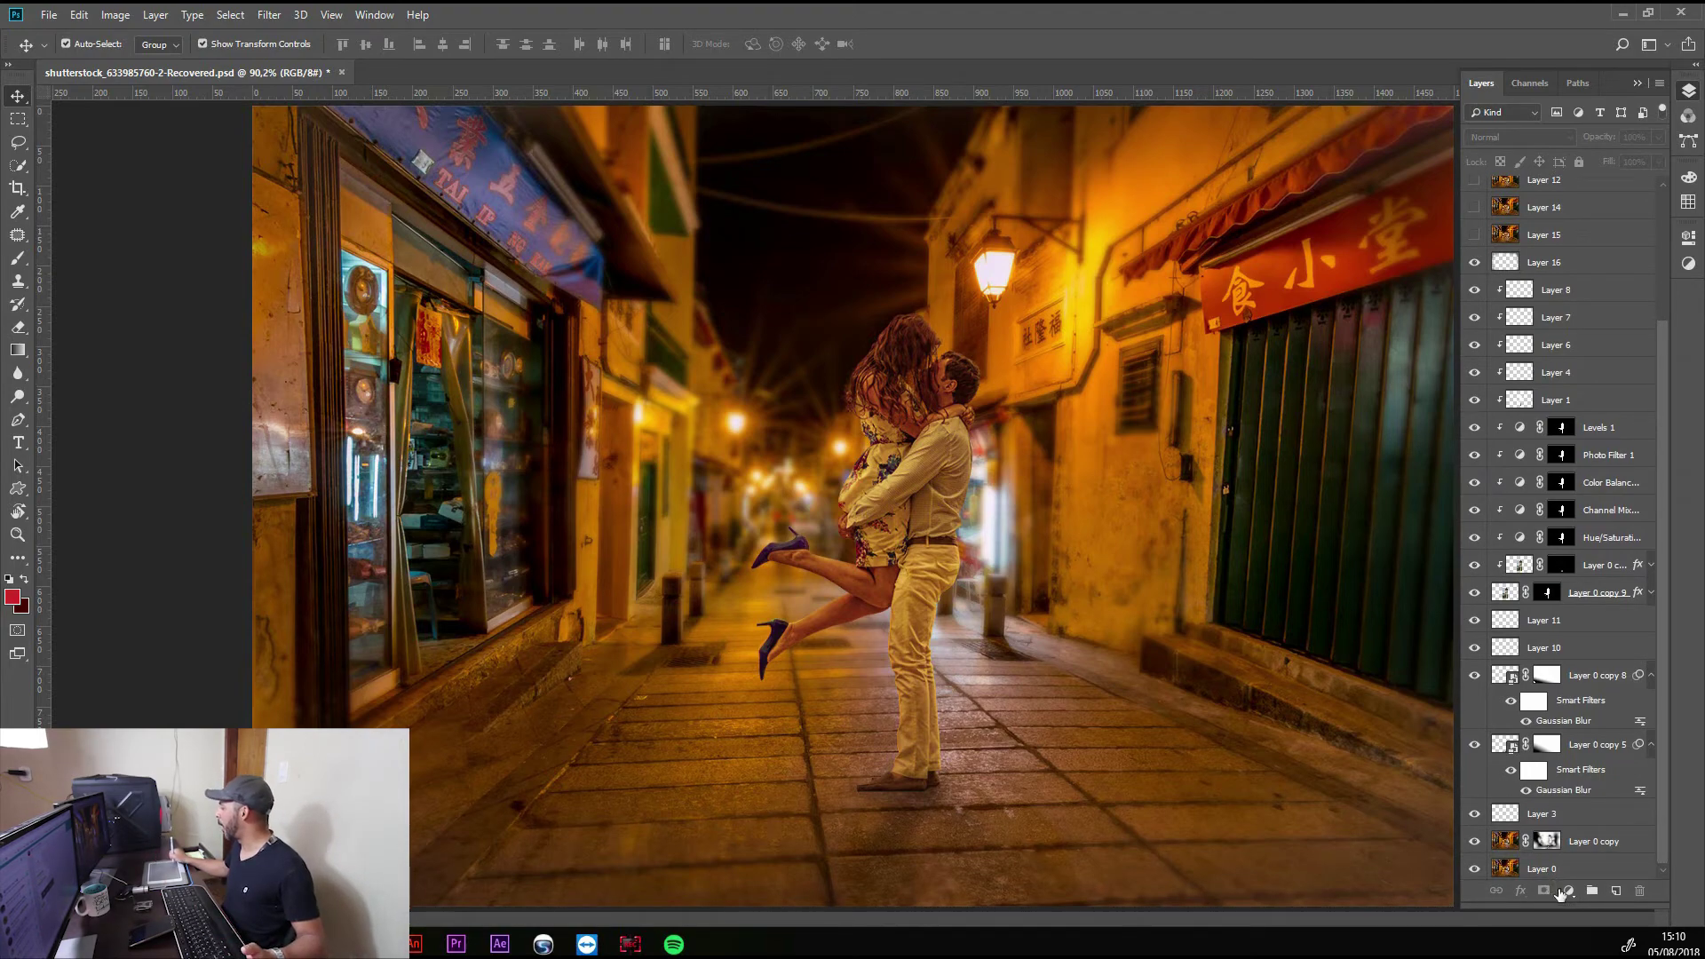
pyautogui.click(1638, 82)
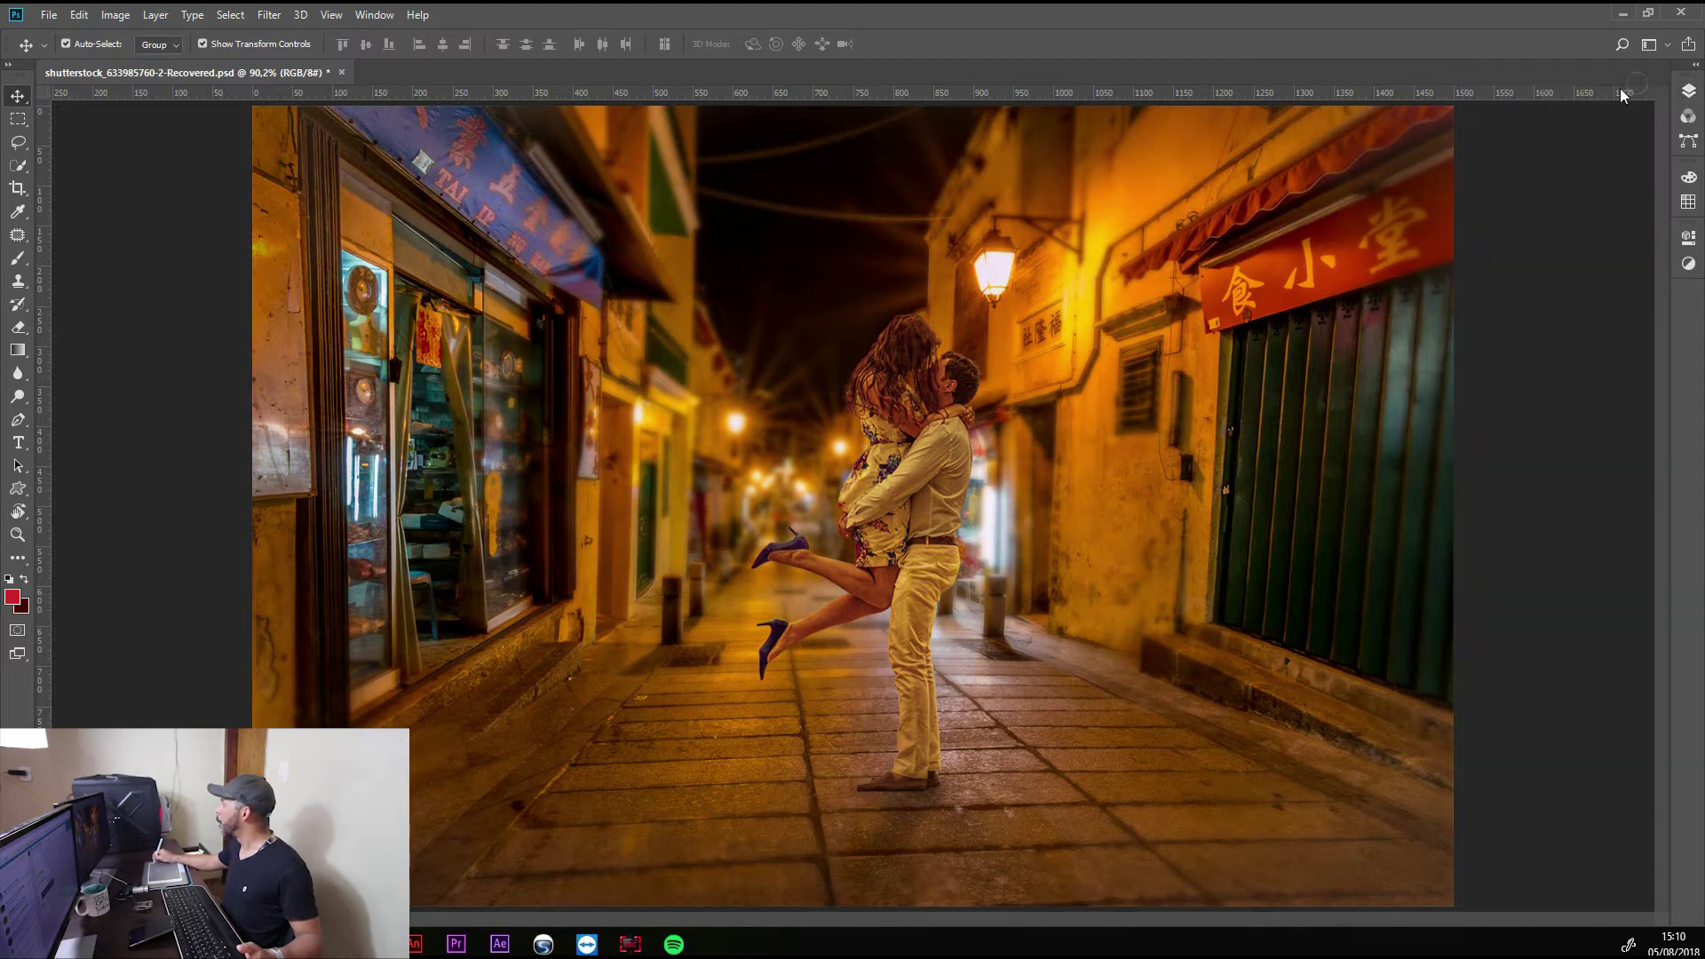
pyautogui.click(371, 15)
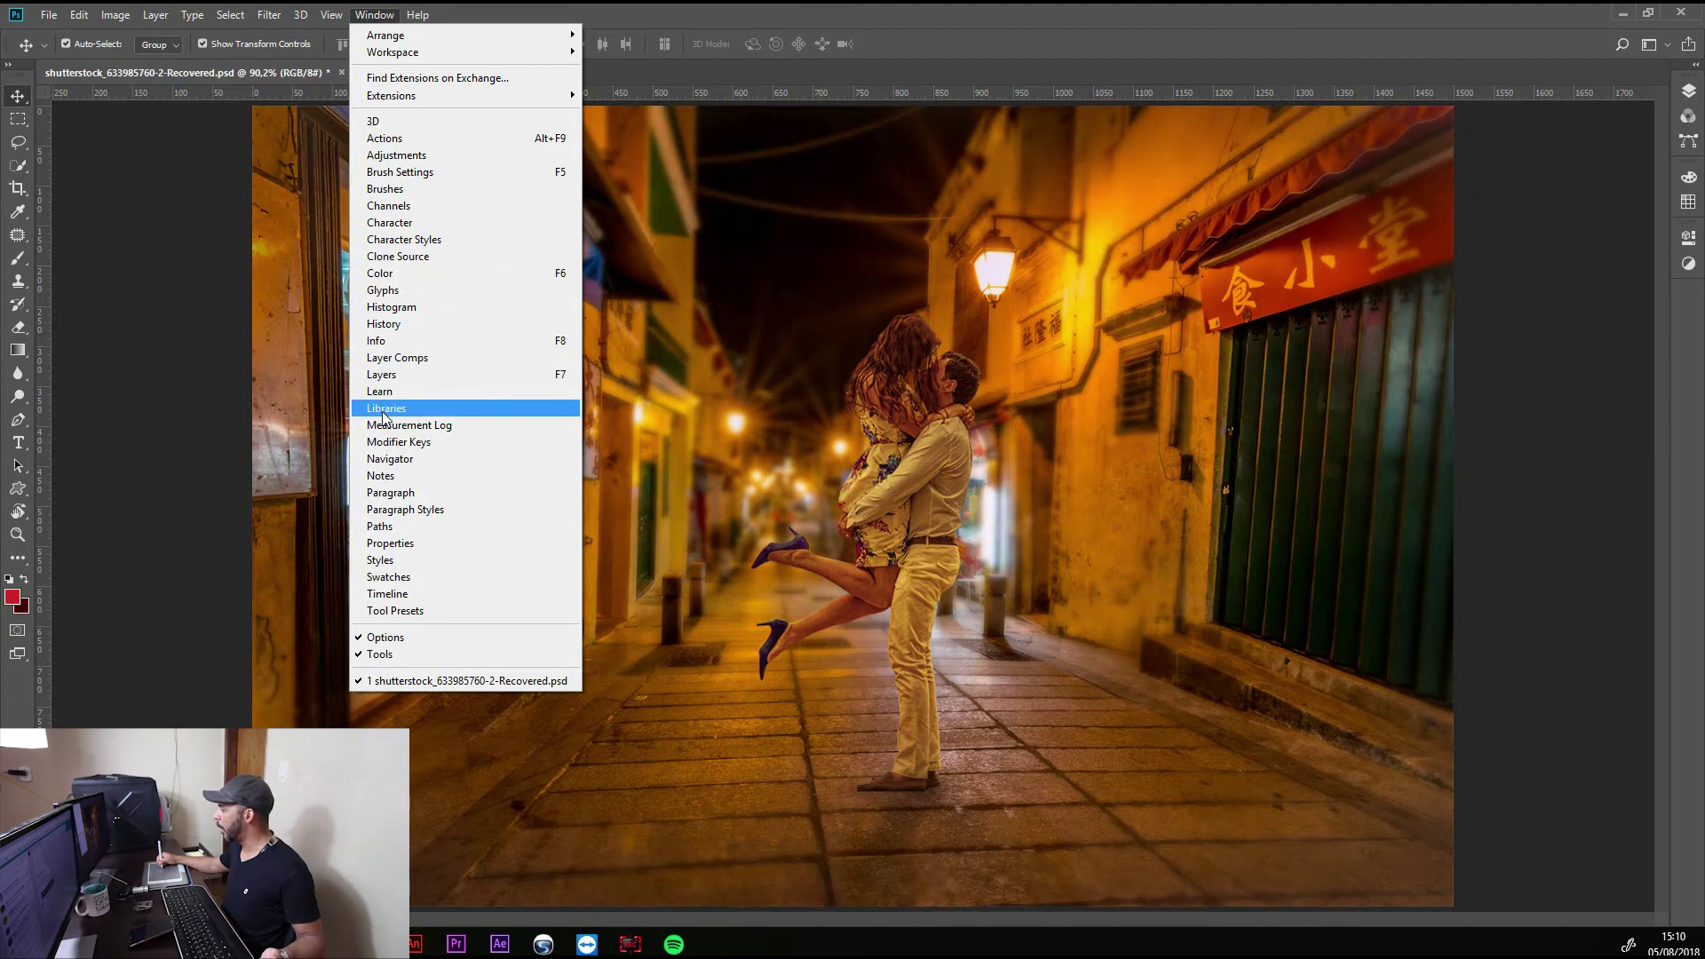
pyautogui.click(1678, 301)
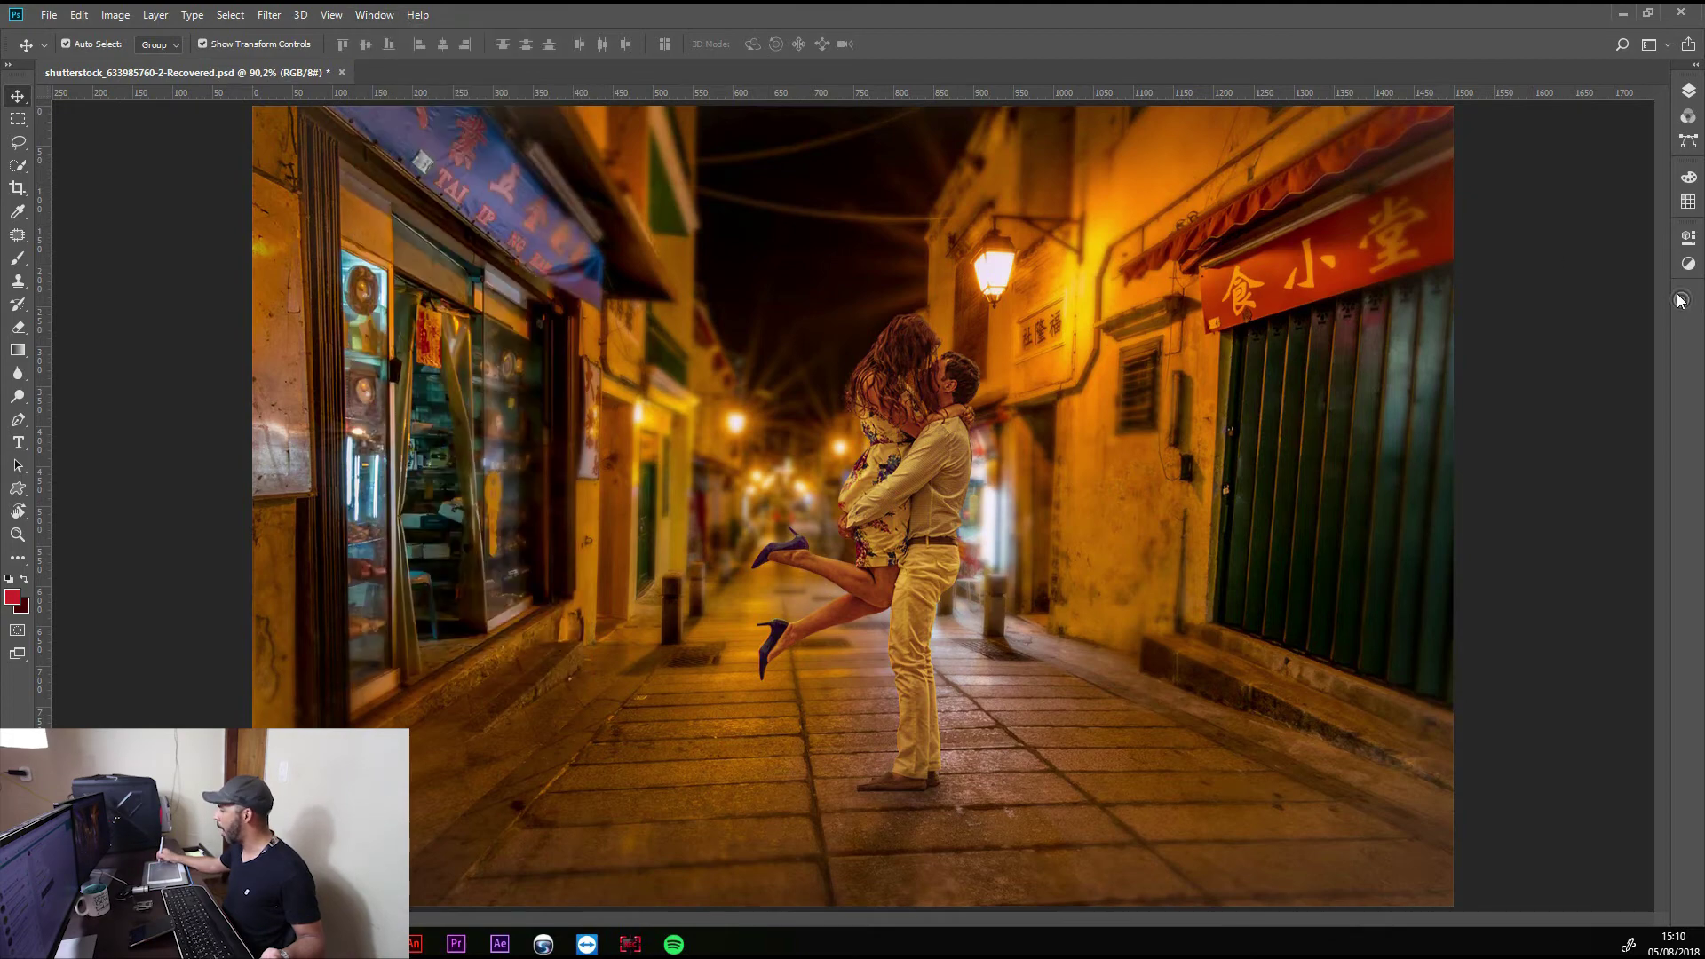
# - Open the Character panel, collapse it, and dock the Character/Paragraph icons in the strip
pyautogui.click(374, 14)
pyautogui.click(391, 218)
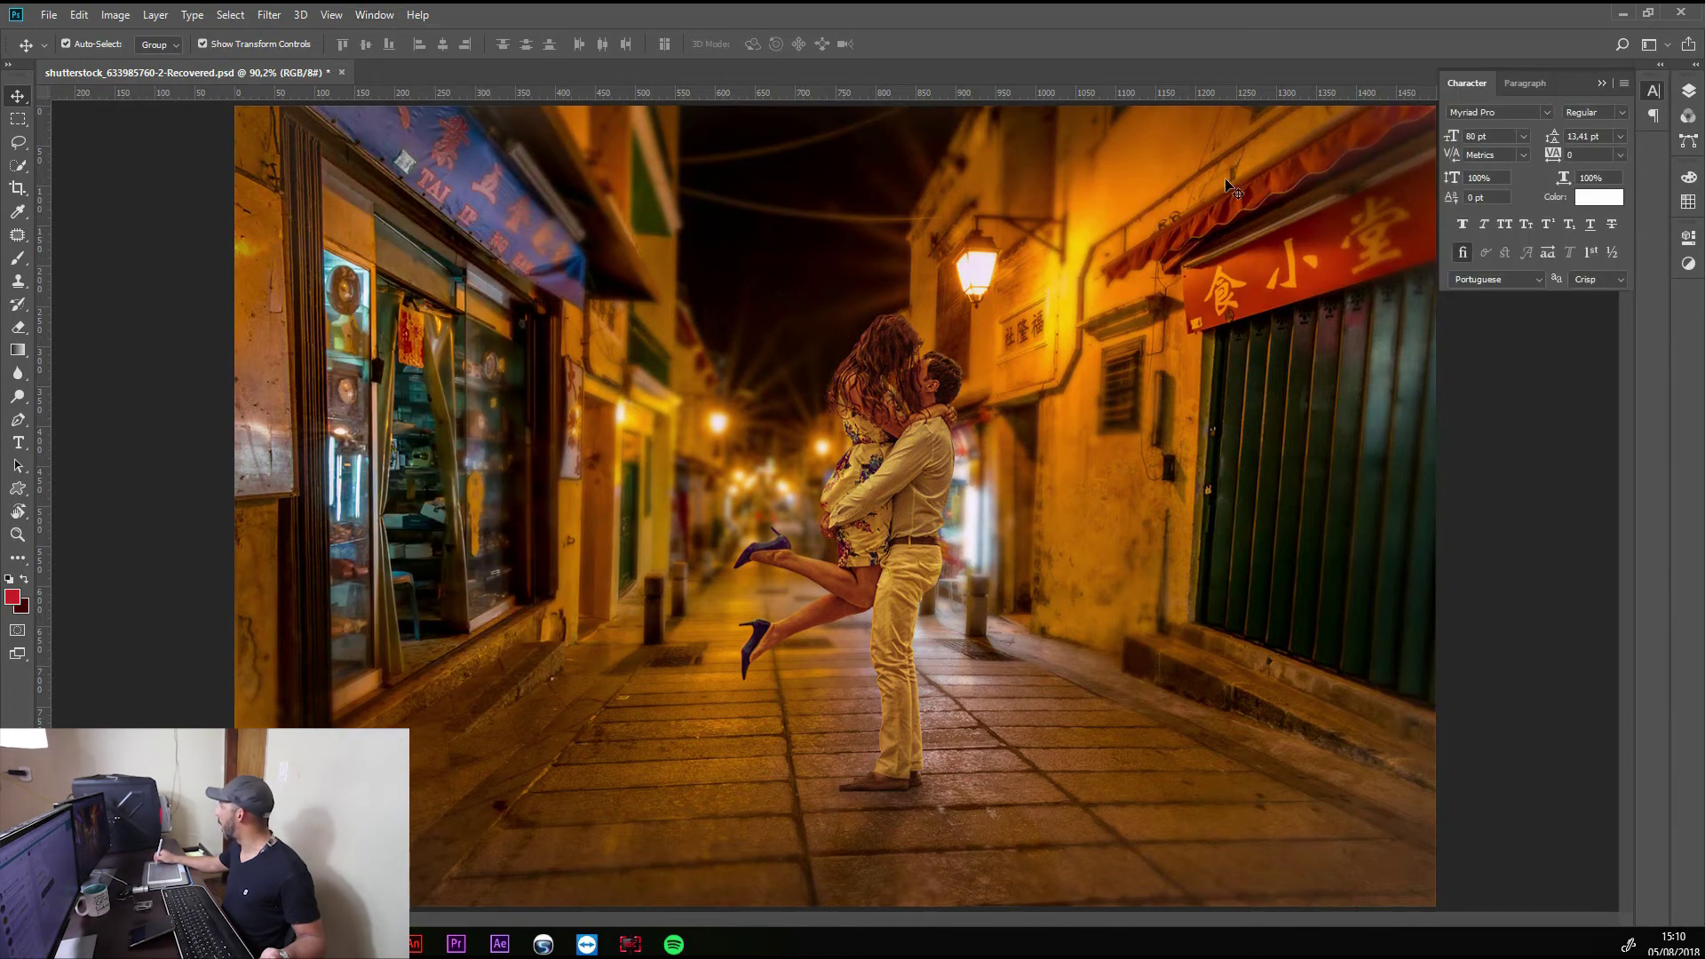
pyautogui.click(1602, 83)
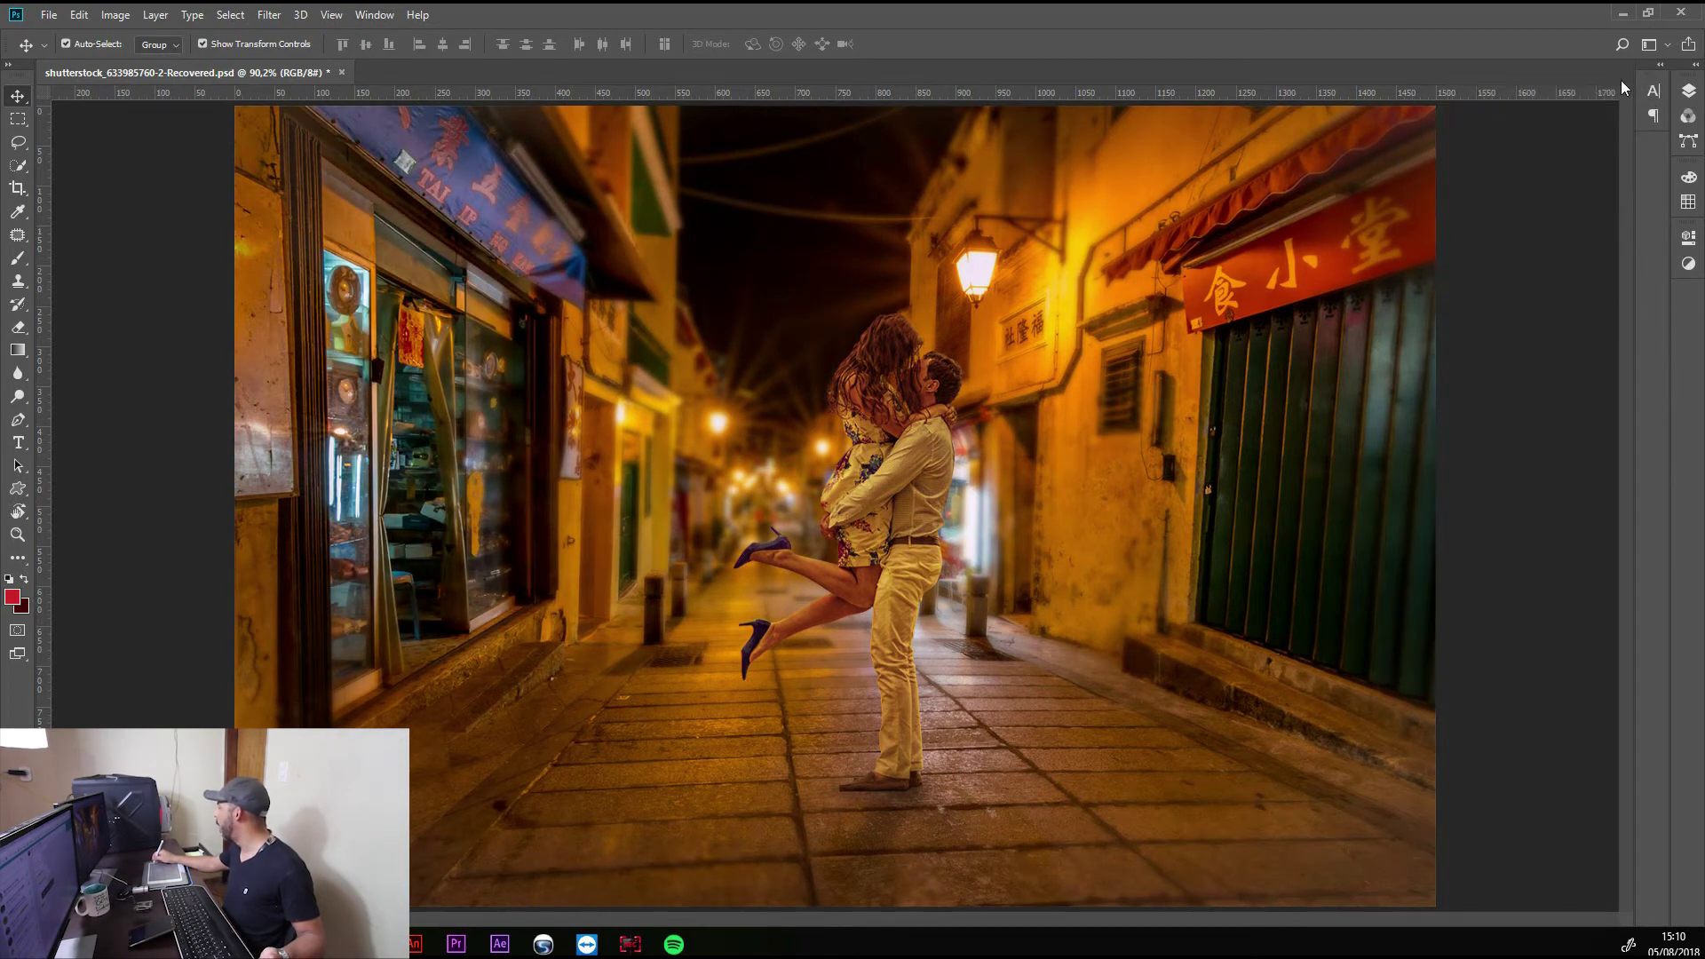
pyautogui.moveTo(1654, 80); pyautogui.dragTo(1687, 165)
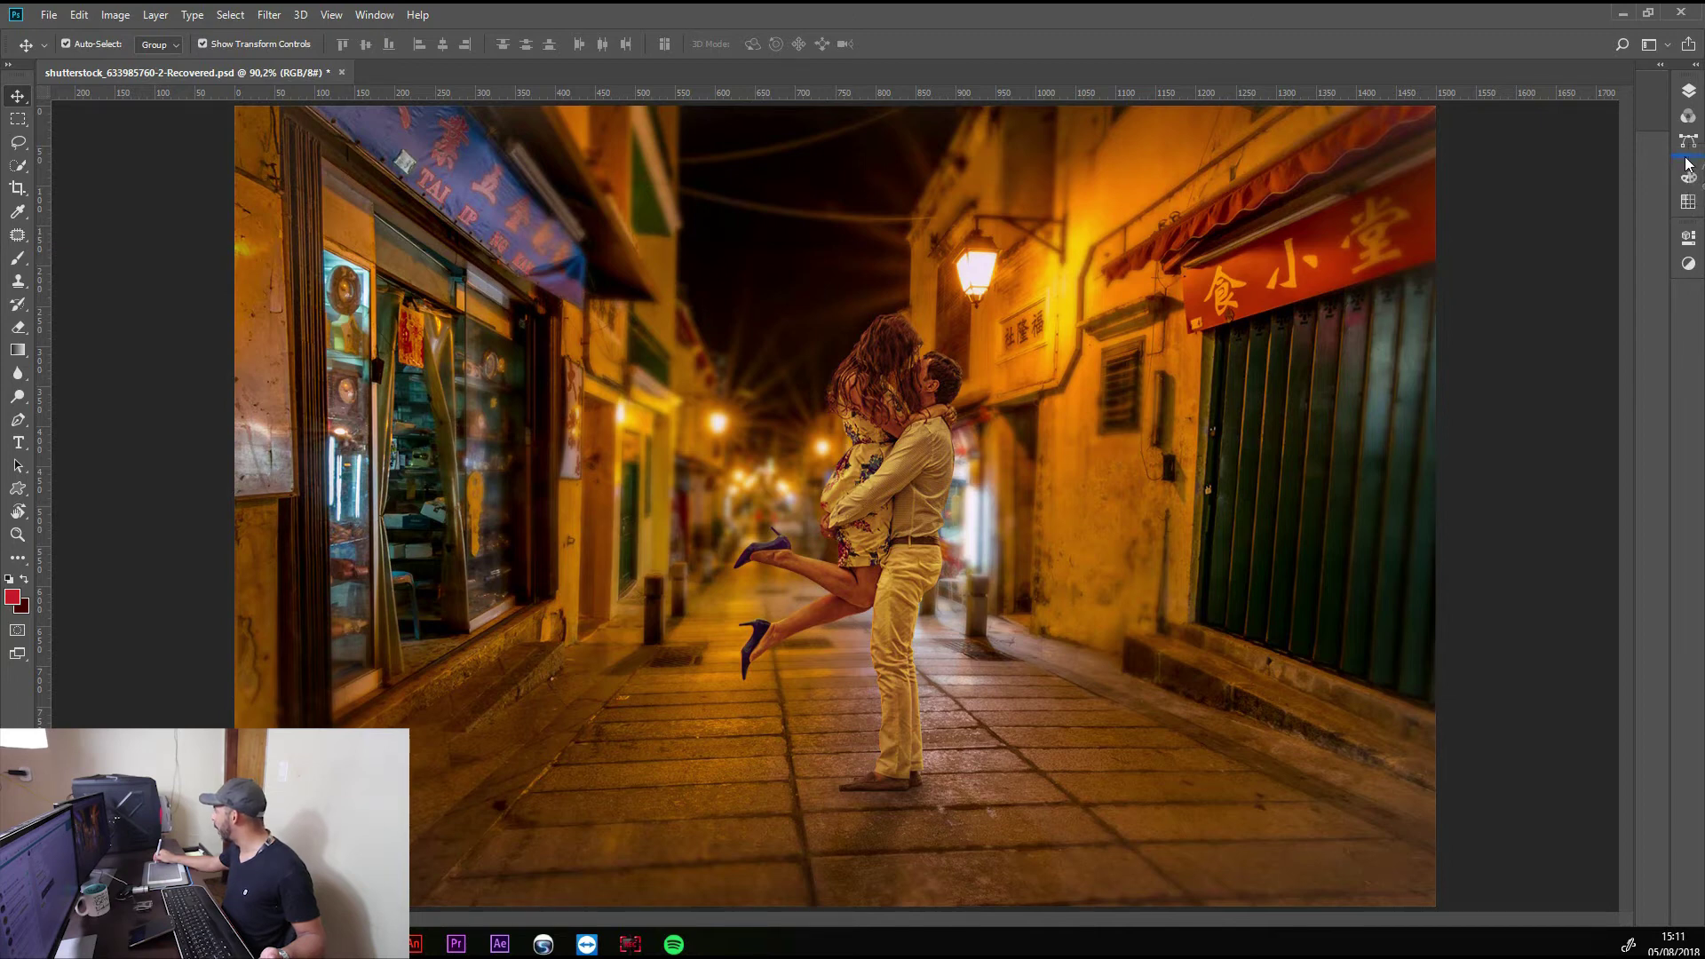
pyautogui.moveTo(1687, 164); pyautogui.dragTo(1687, 166)
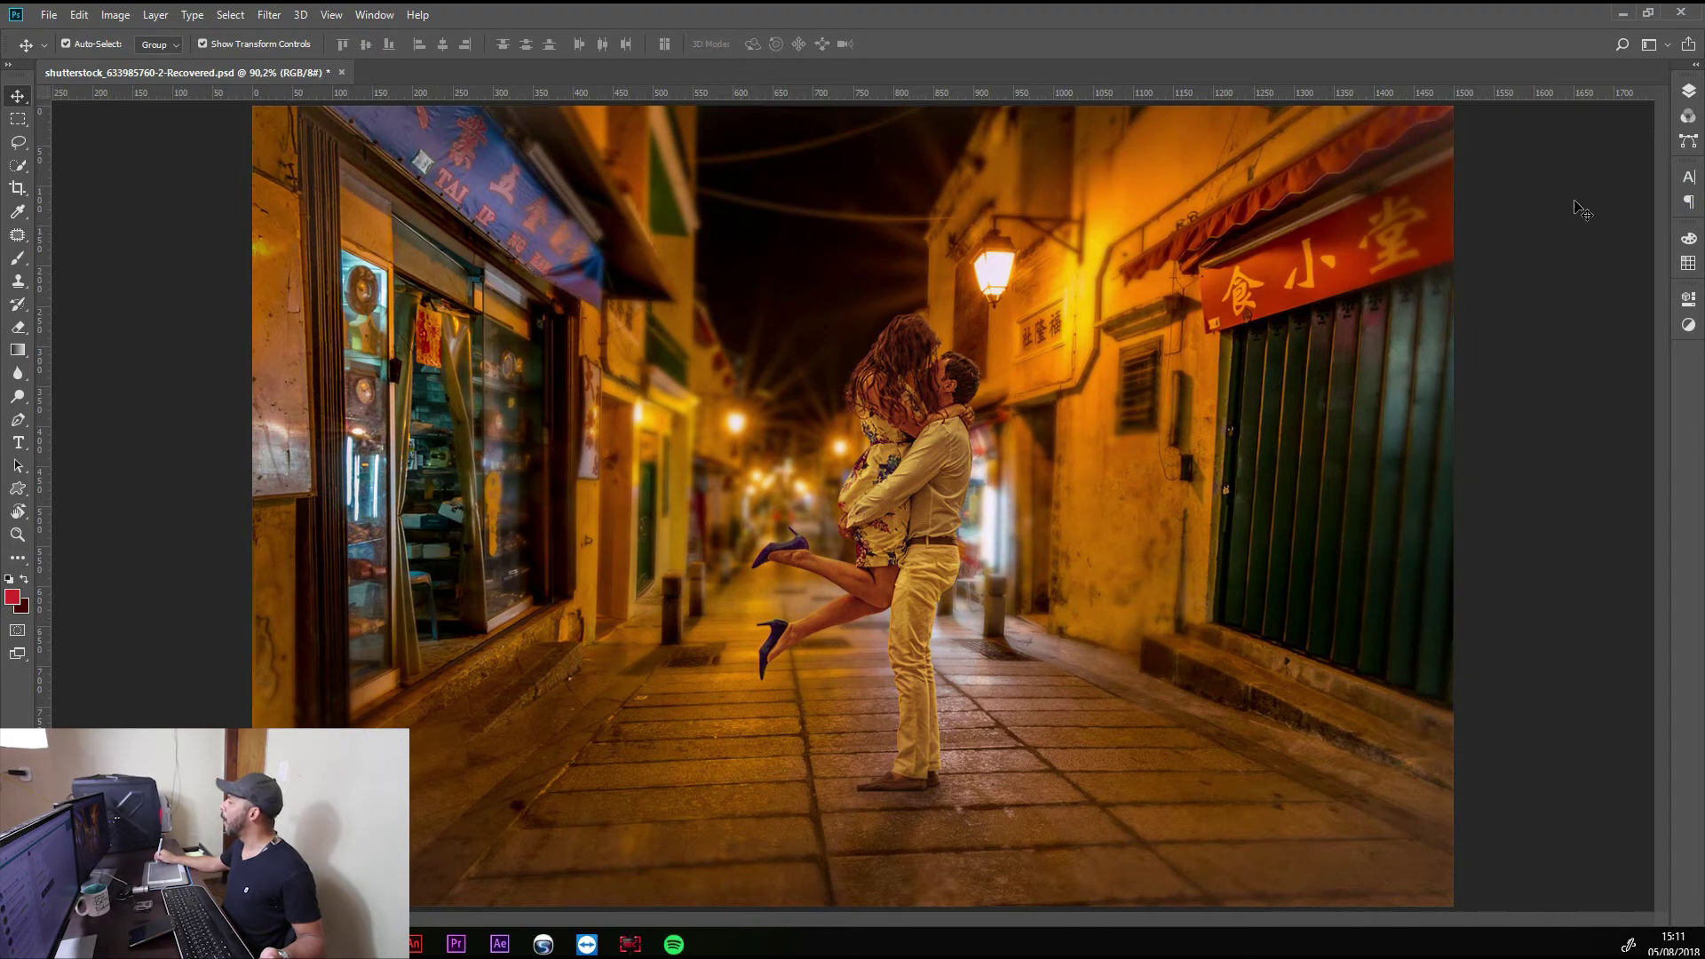
pyautogui.click(373, 15)
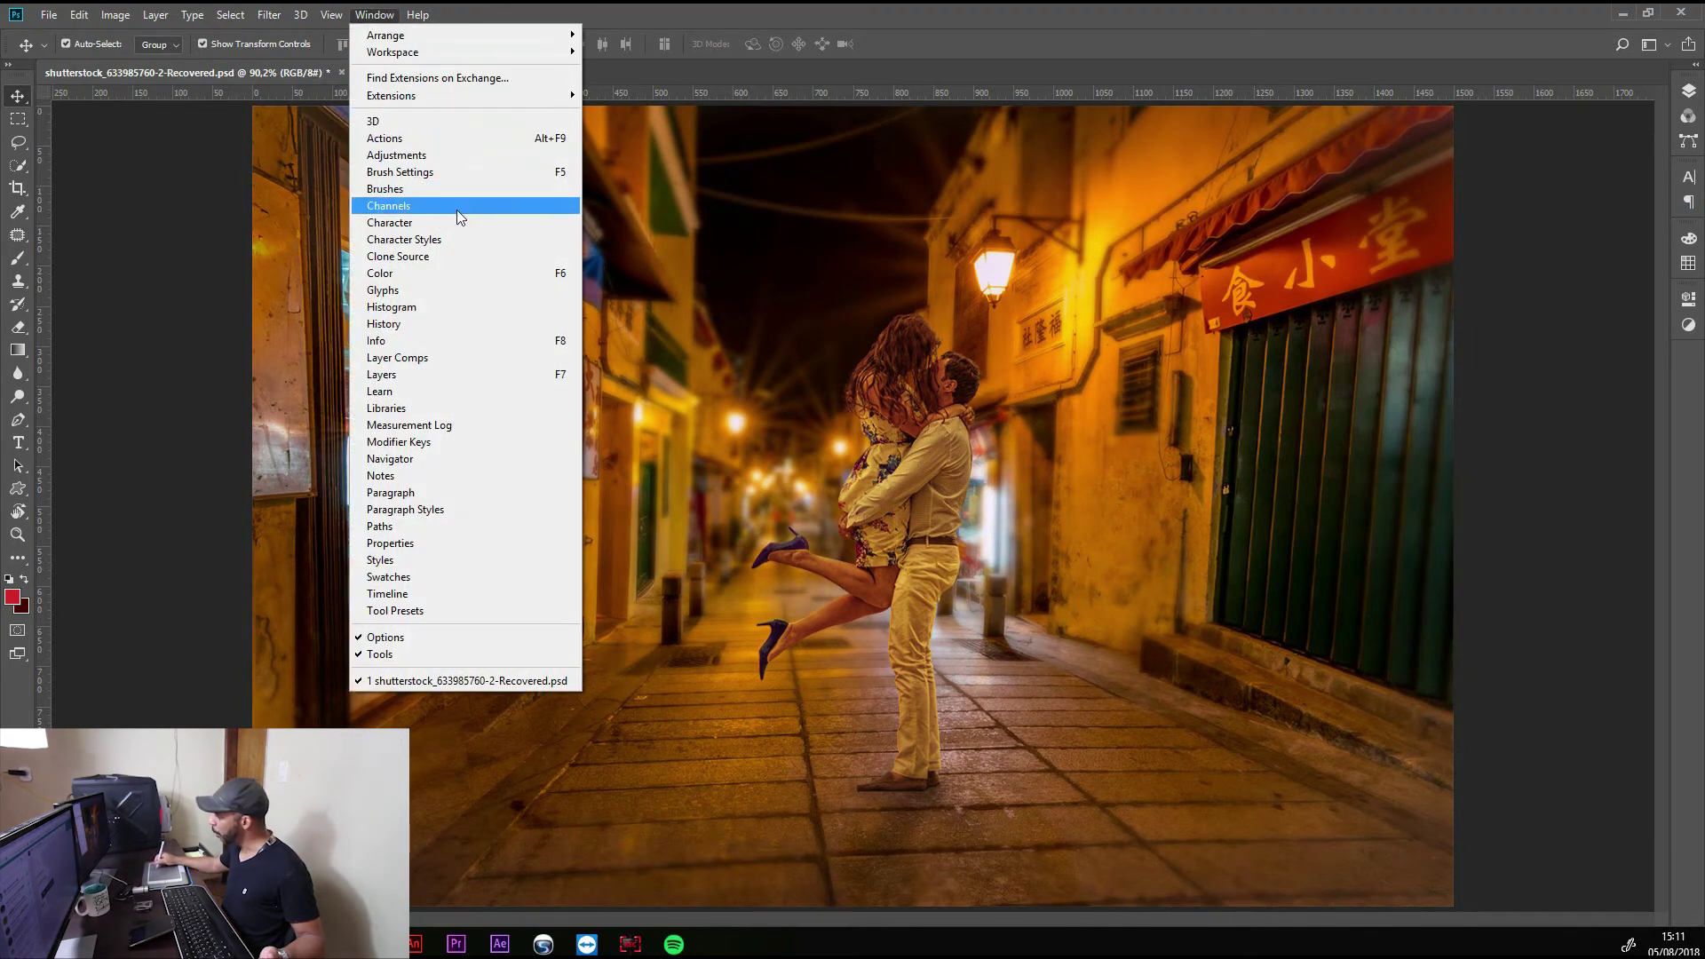
# - Open the Actions panel, collapse History and Actions to icons, and dock them in the strip
pyautogui.click(387, 139)
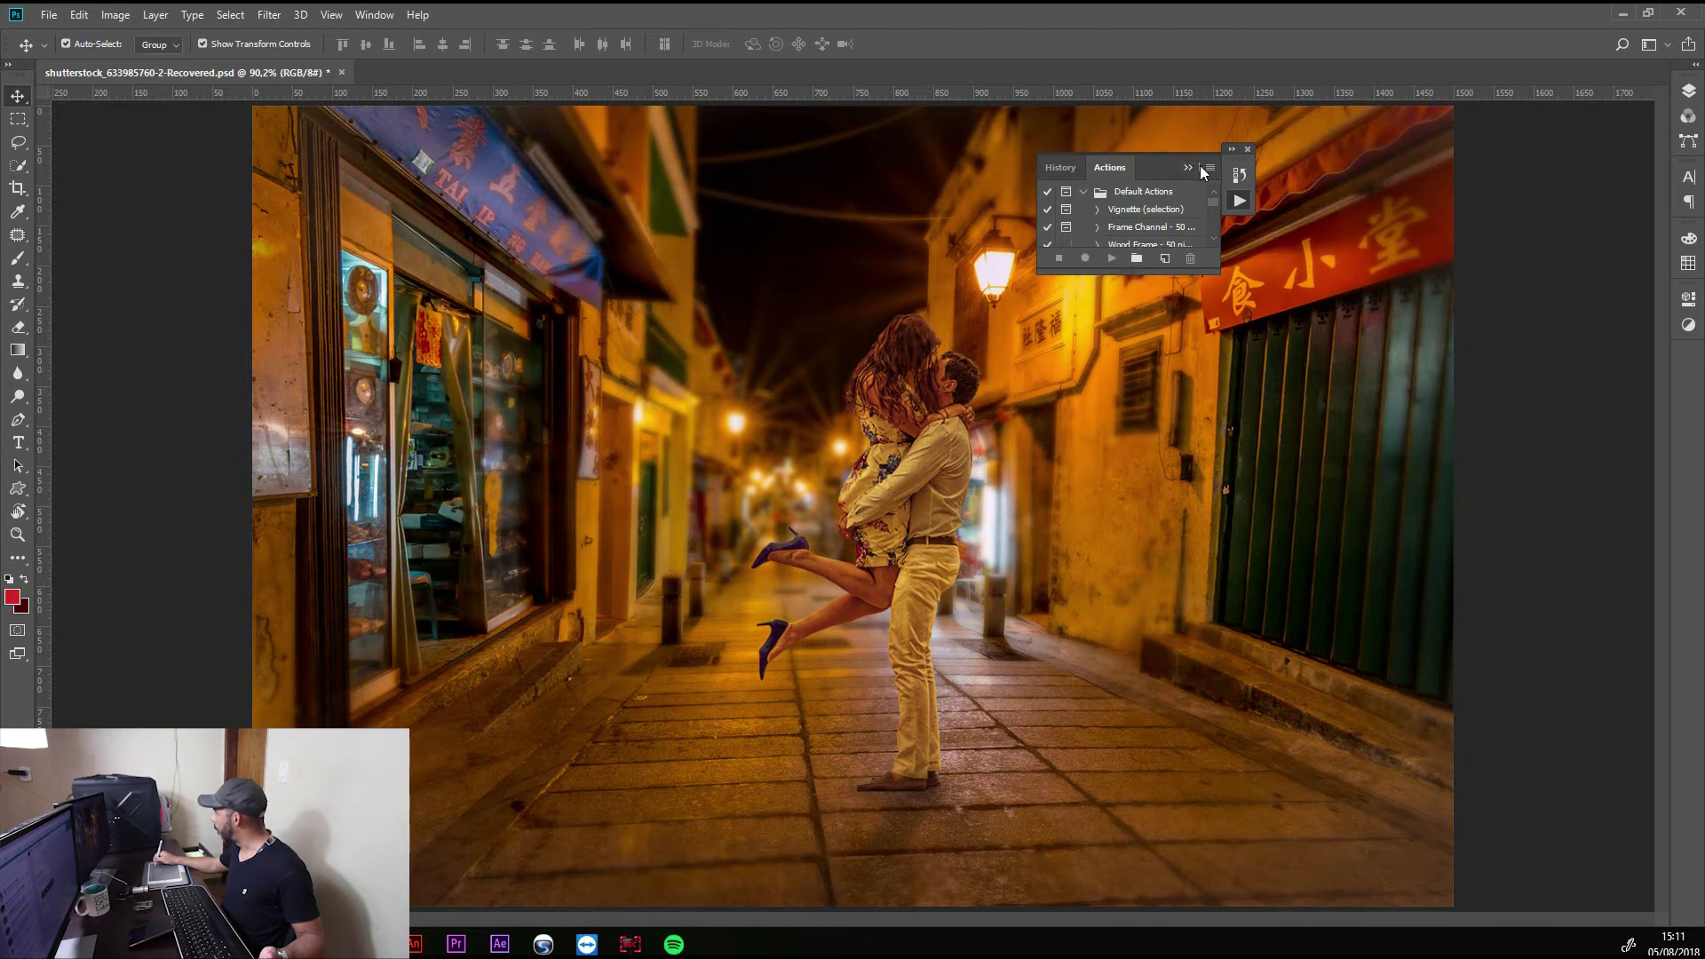
pyautogui.click(1189, 168)
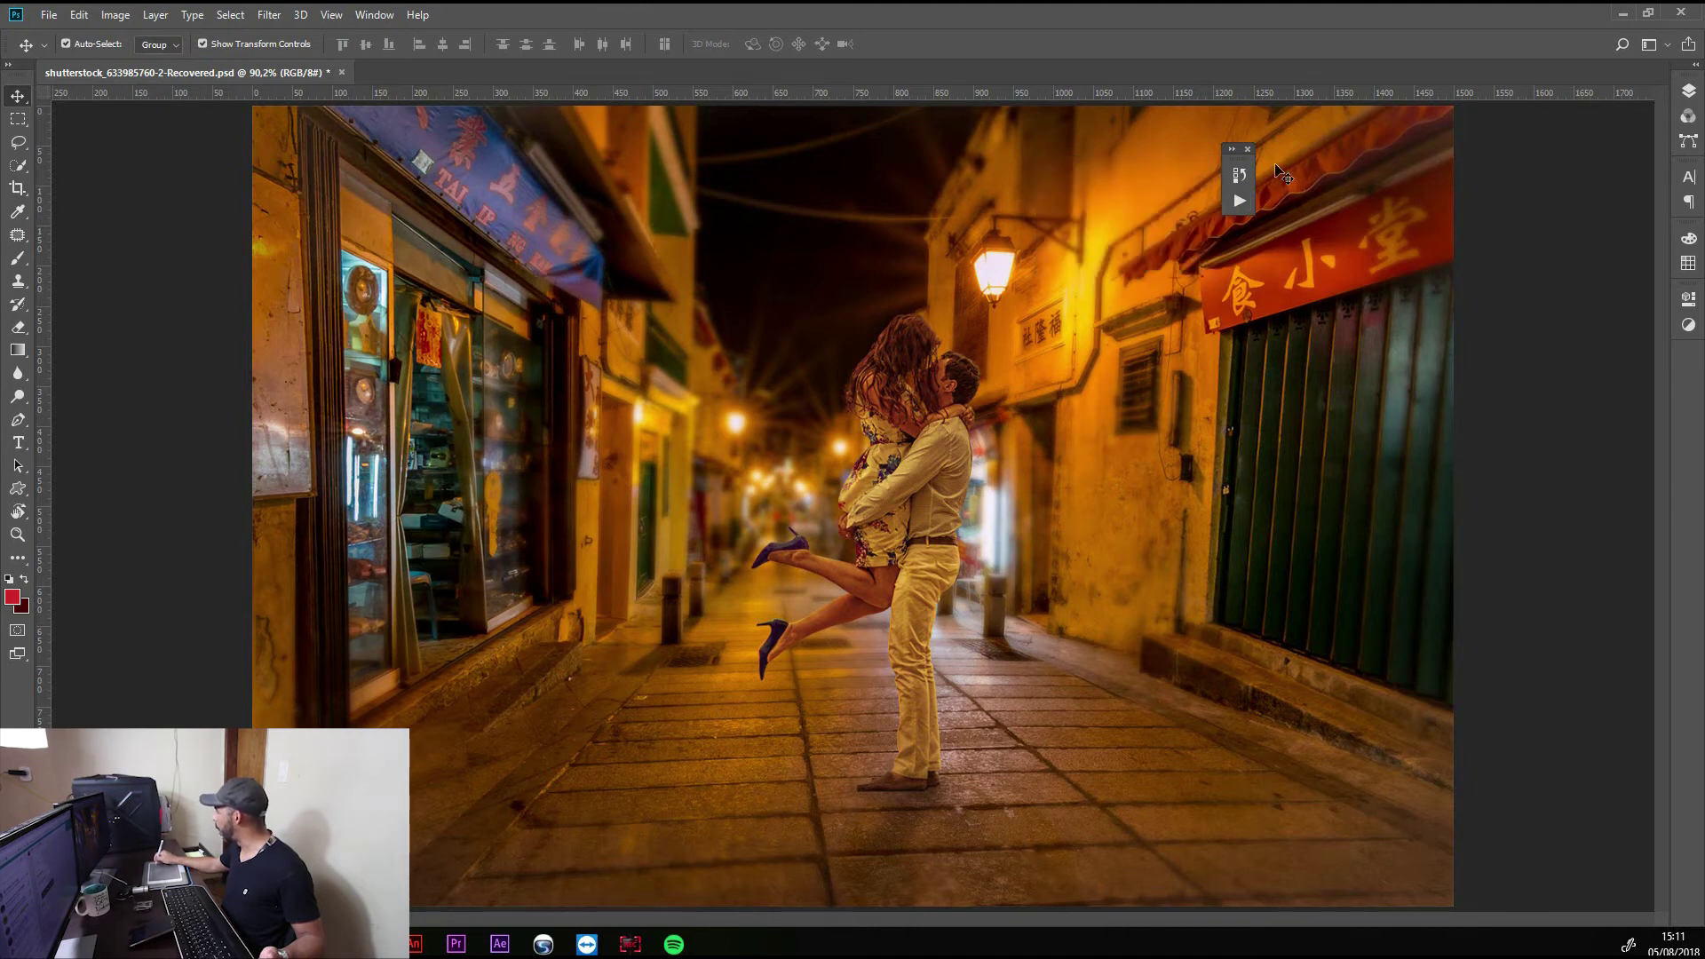
pyautogui.moveTo(1241, 175); pyautogui.dragTo(1689, 348)
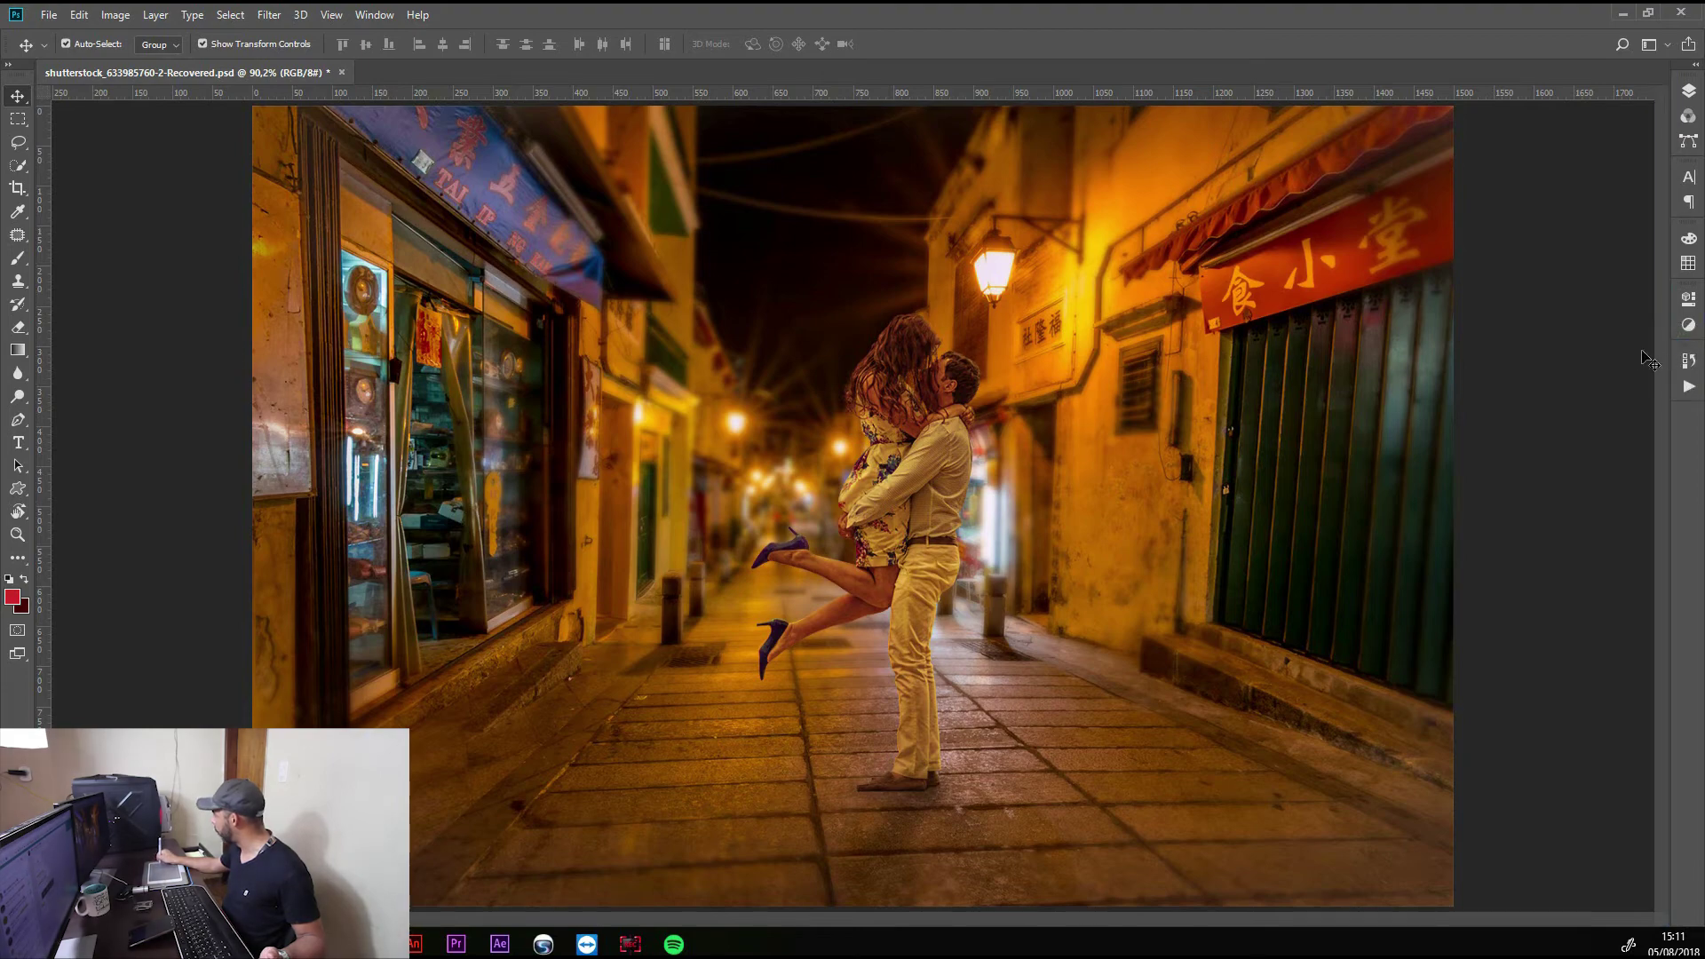
pyautogui.click(375, 16)
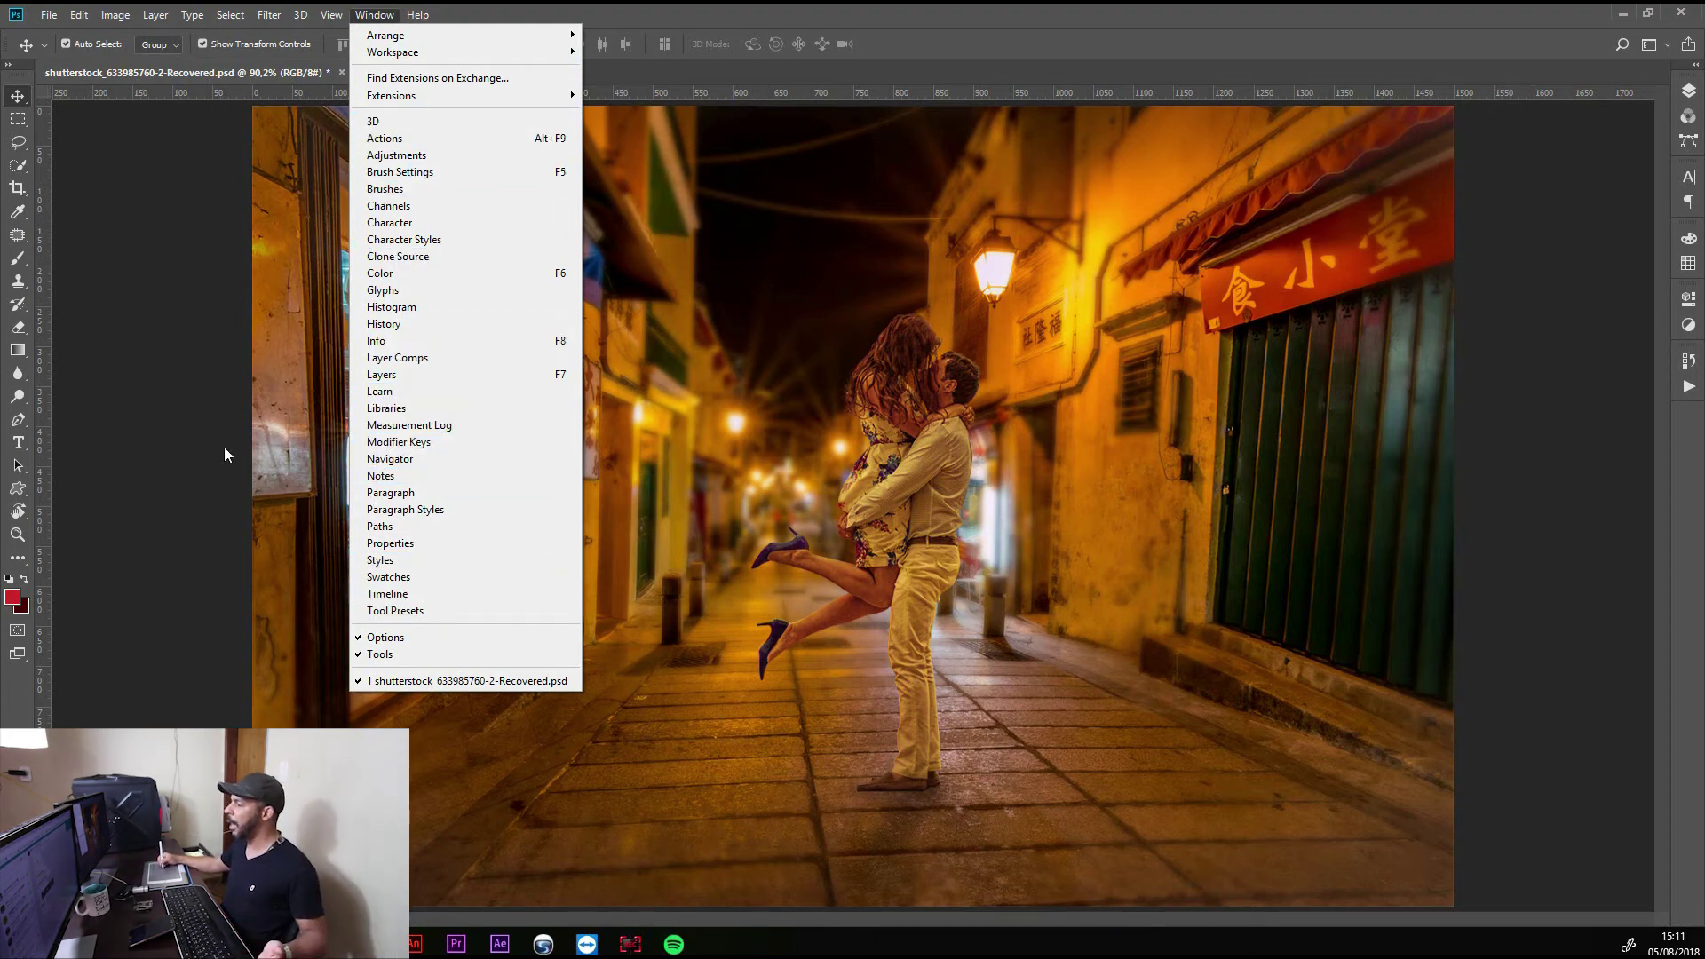
pyautogui.click(182, 452)
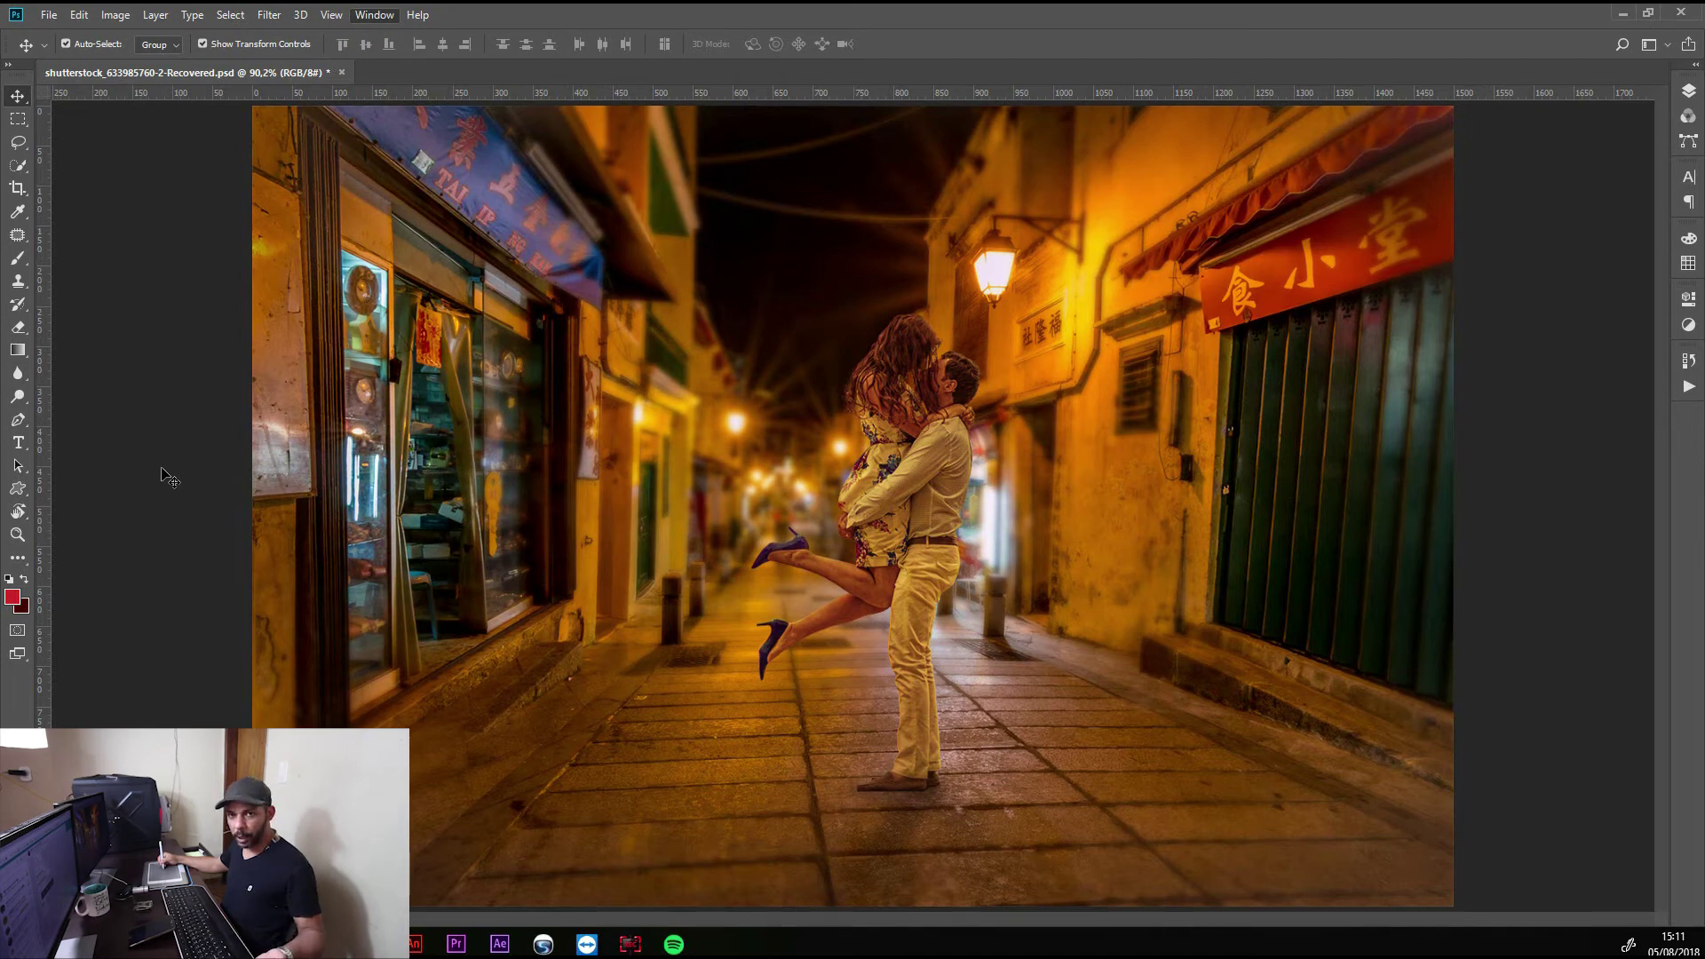
pyautogui.click(1667, 51)
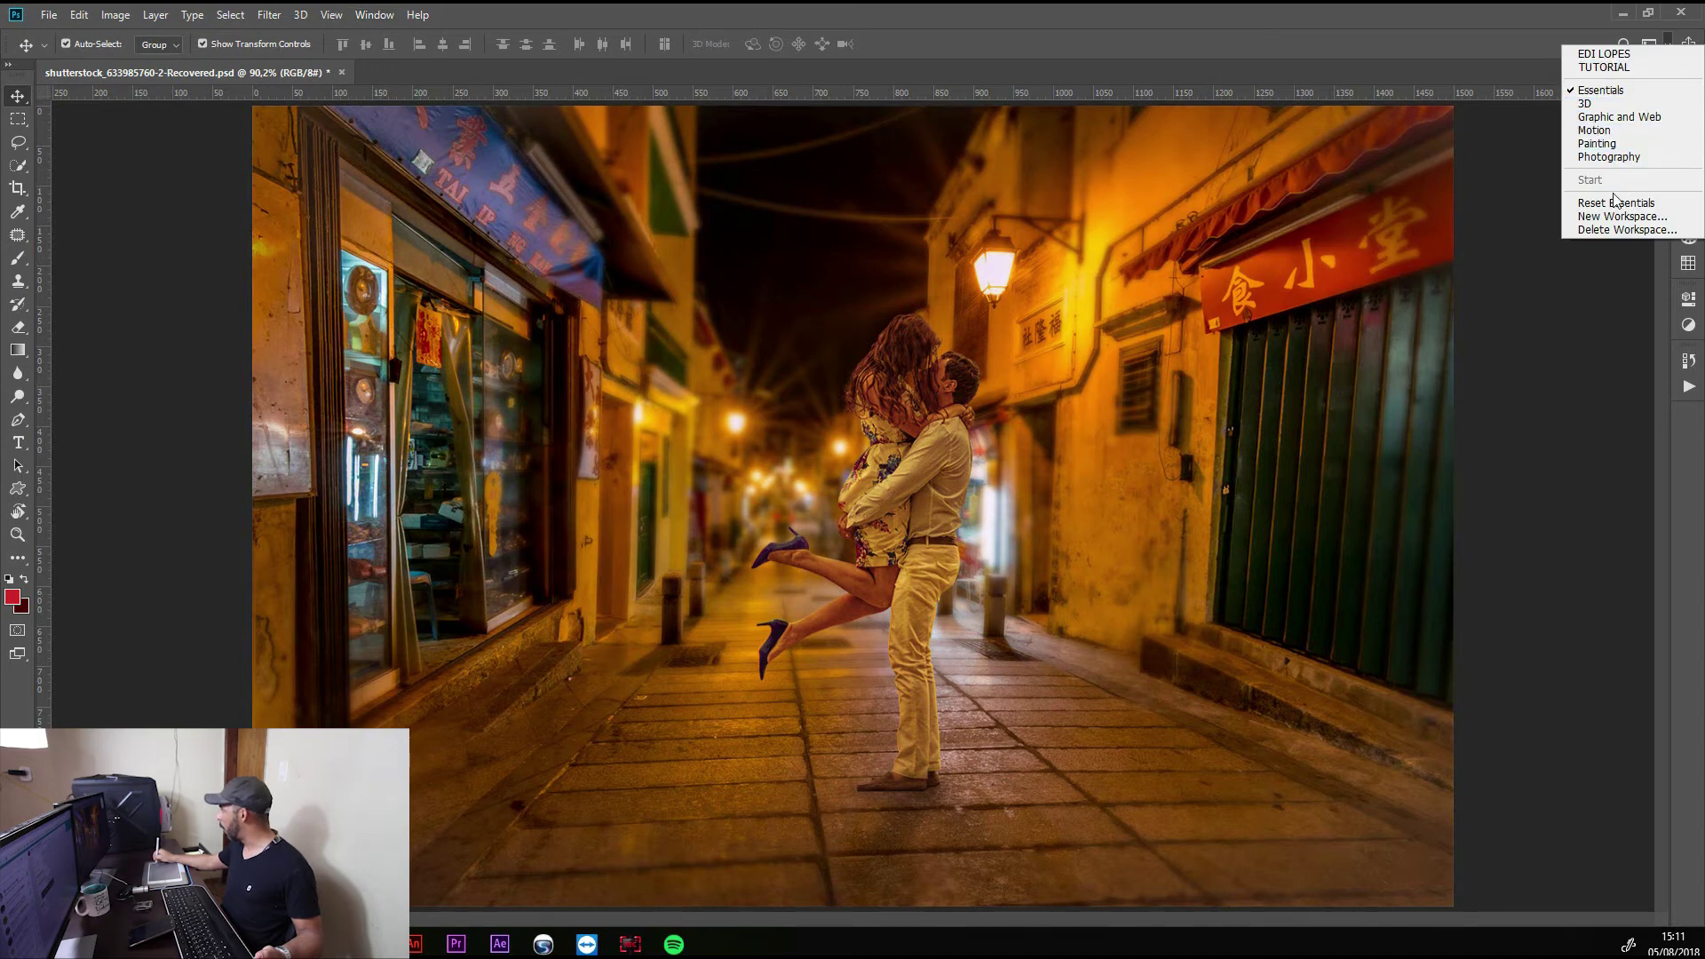
# - Save a new workspace named 'Totorial2' including keyboard shortcuts and menus
pyautogui.click(1613, 217)
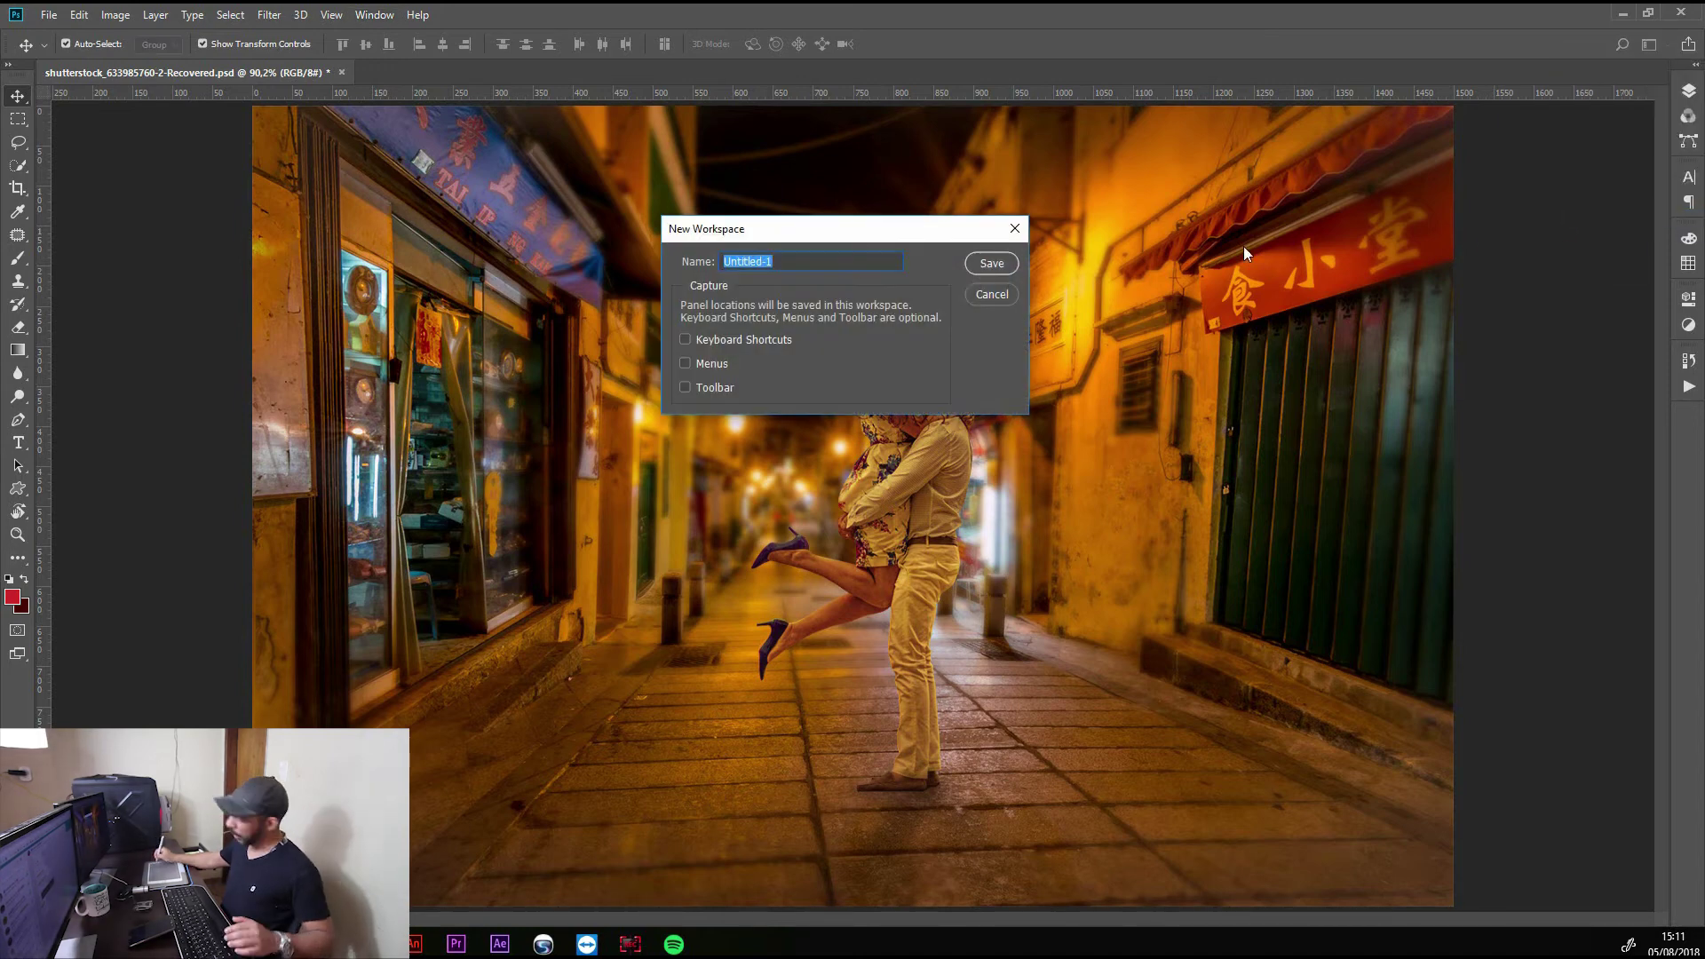
pyautogui.write('Totorial2')
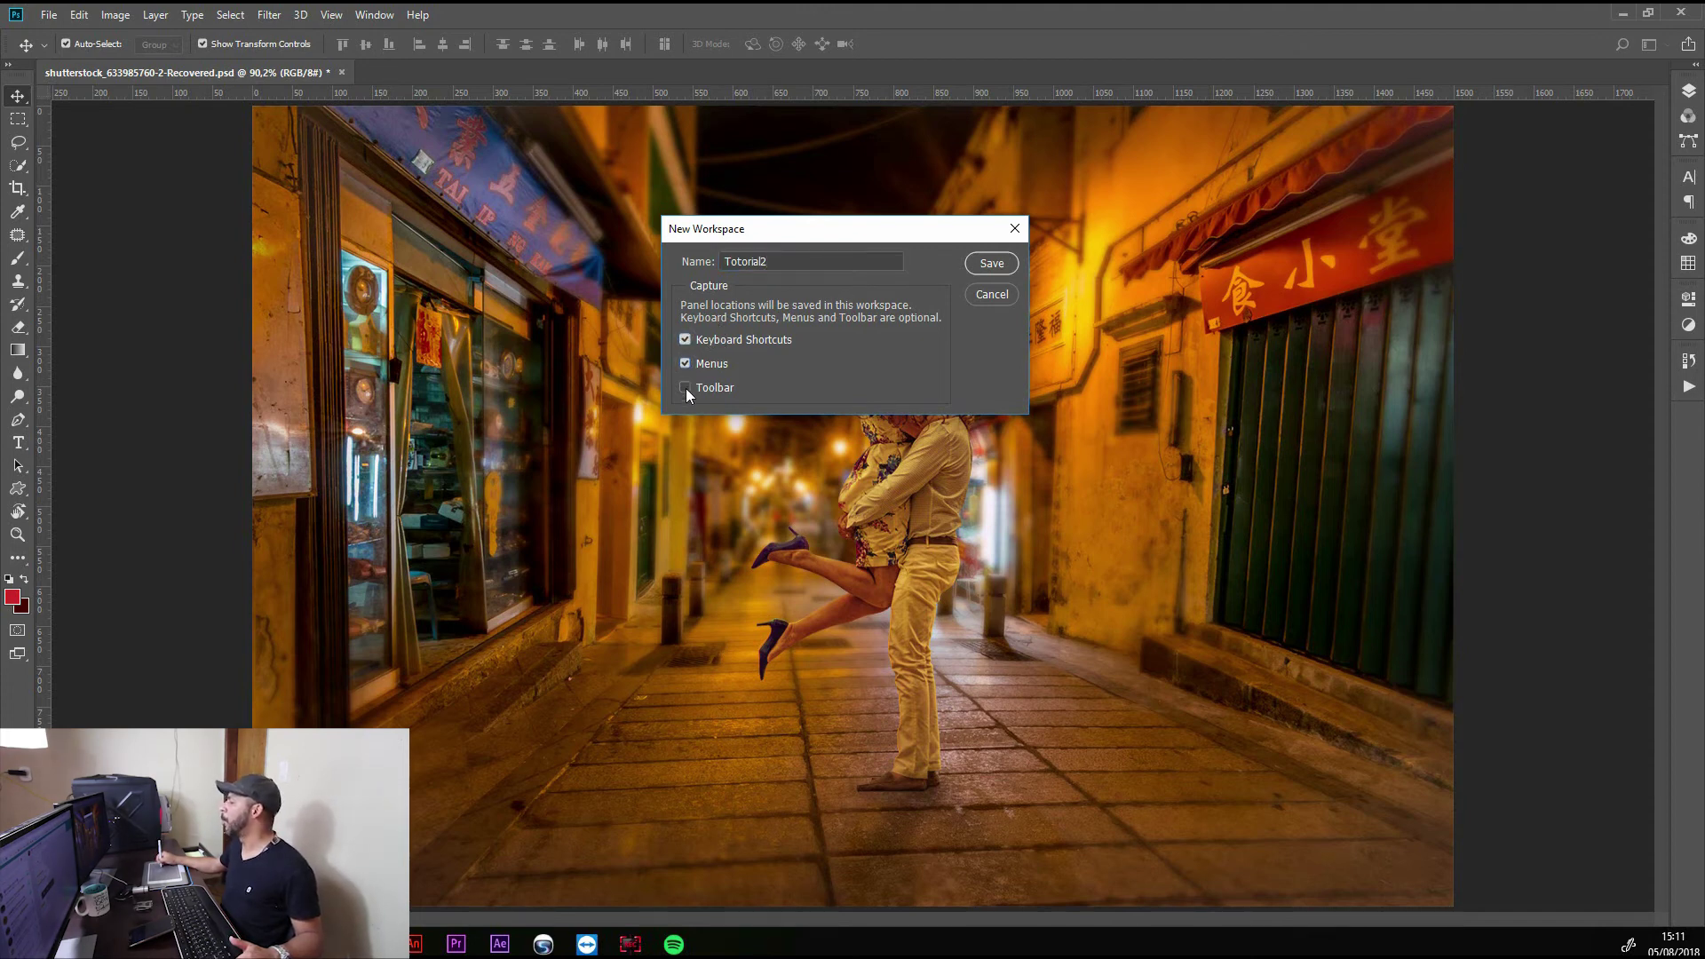
pyautogui.click(986, 264)
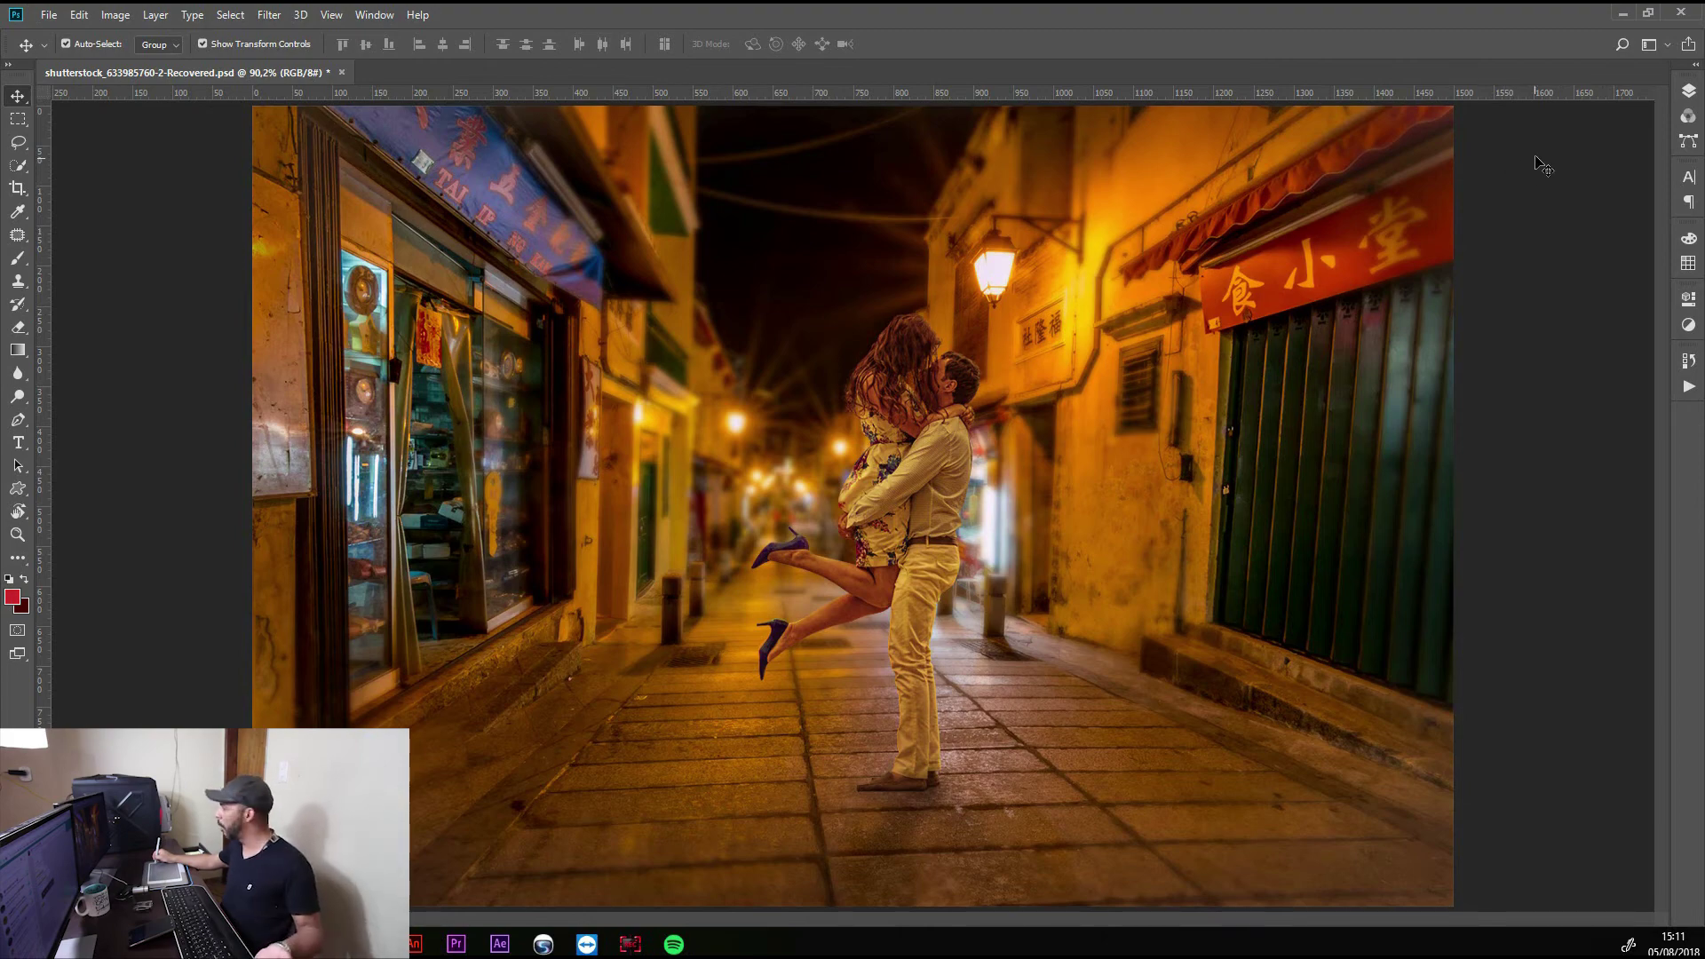
# - Switch to the other custom workspace, showing Layer 13 and the Camera Raw Filter layer
pyautogui.click(1660, 49)
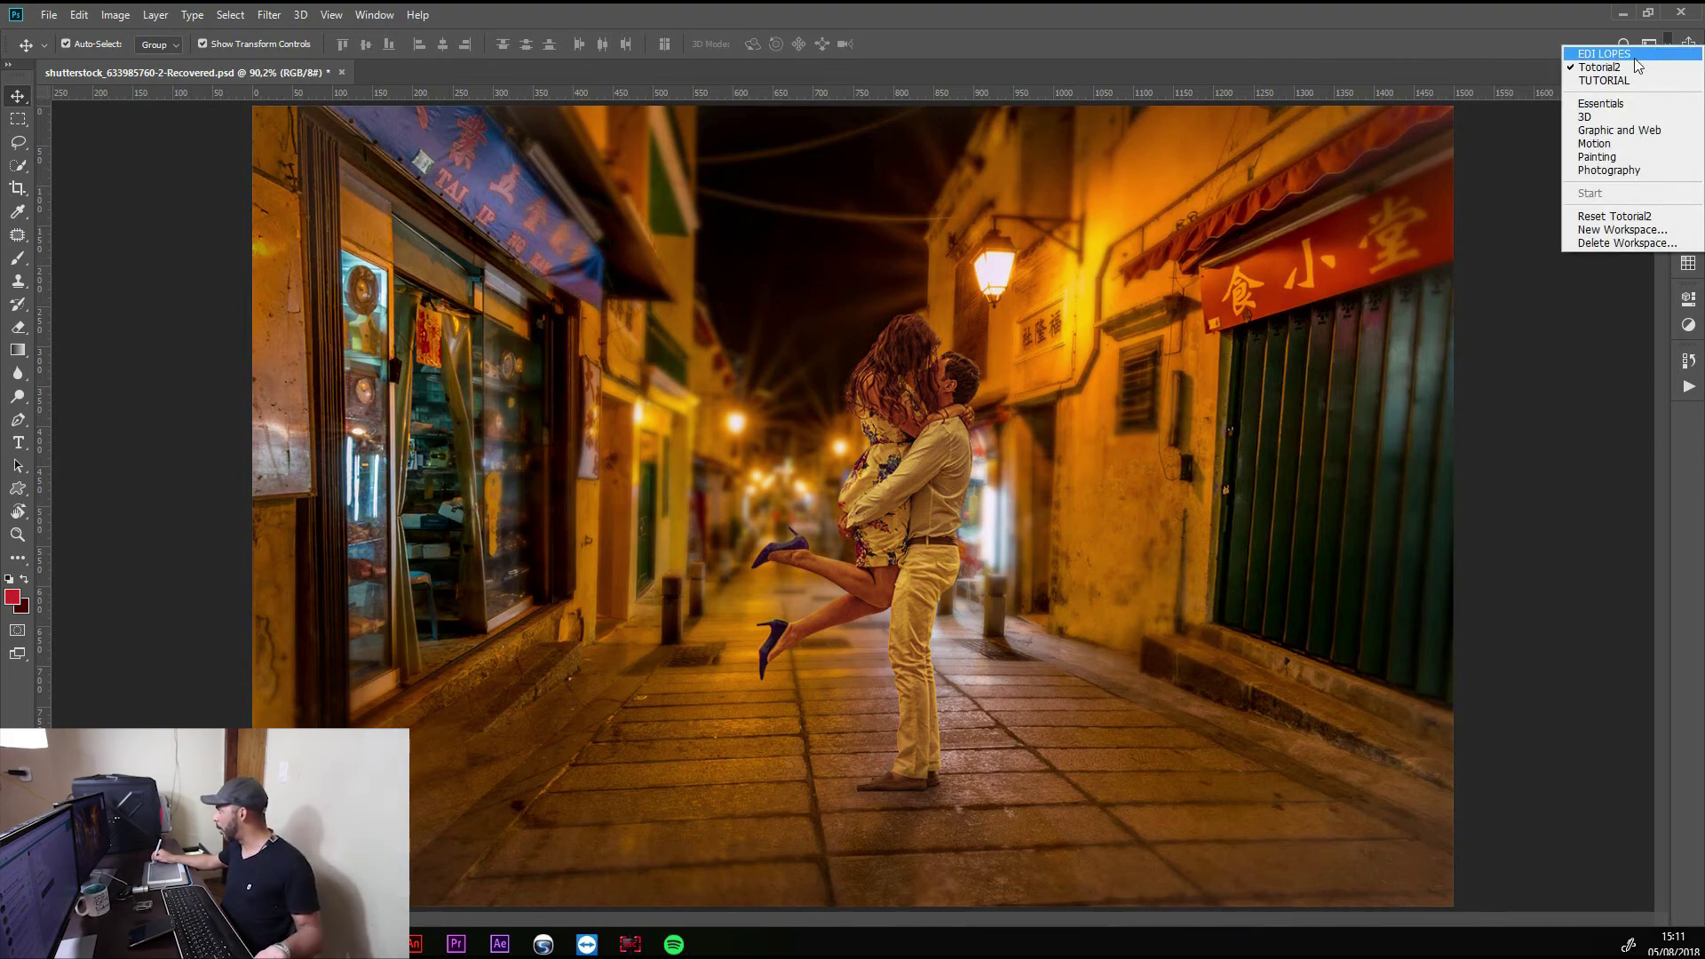
pyautogui.click(1603, 54)
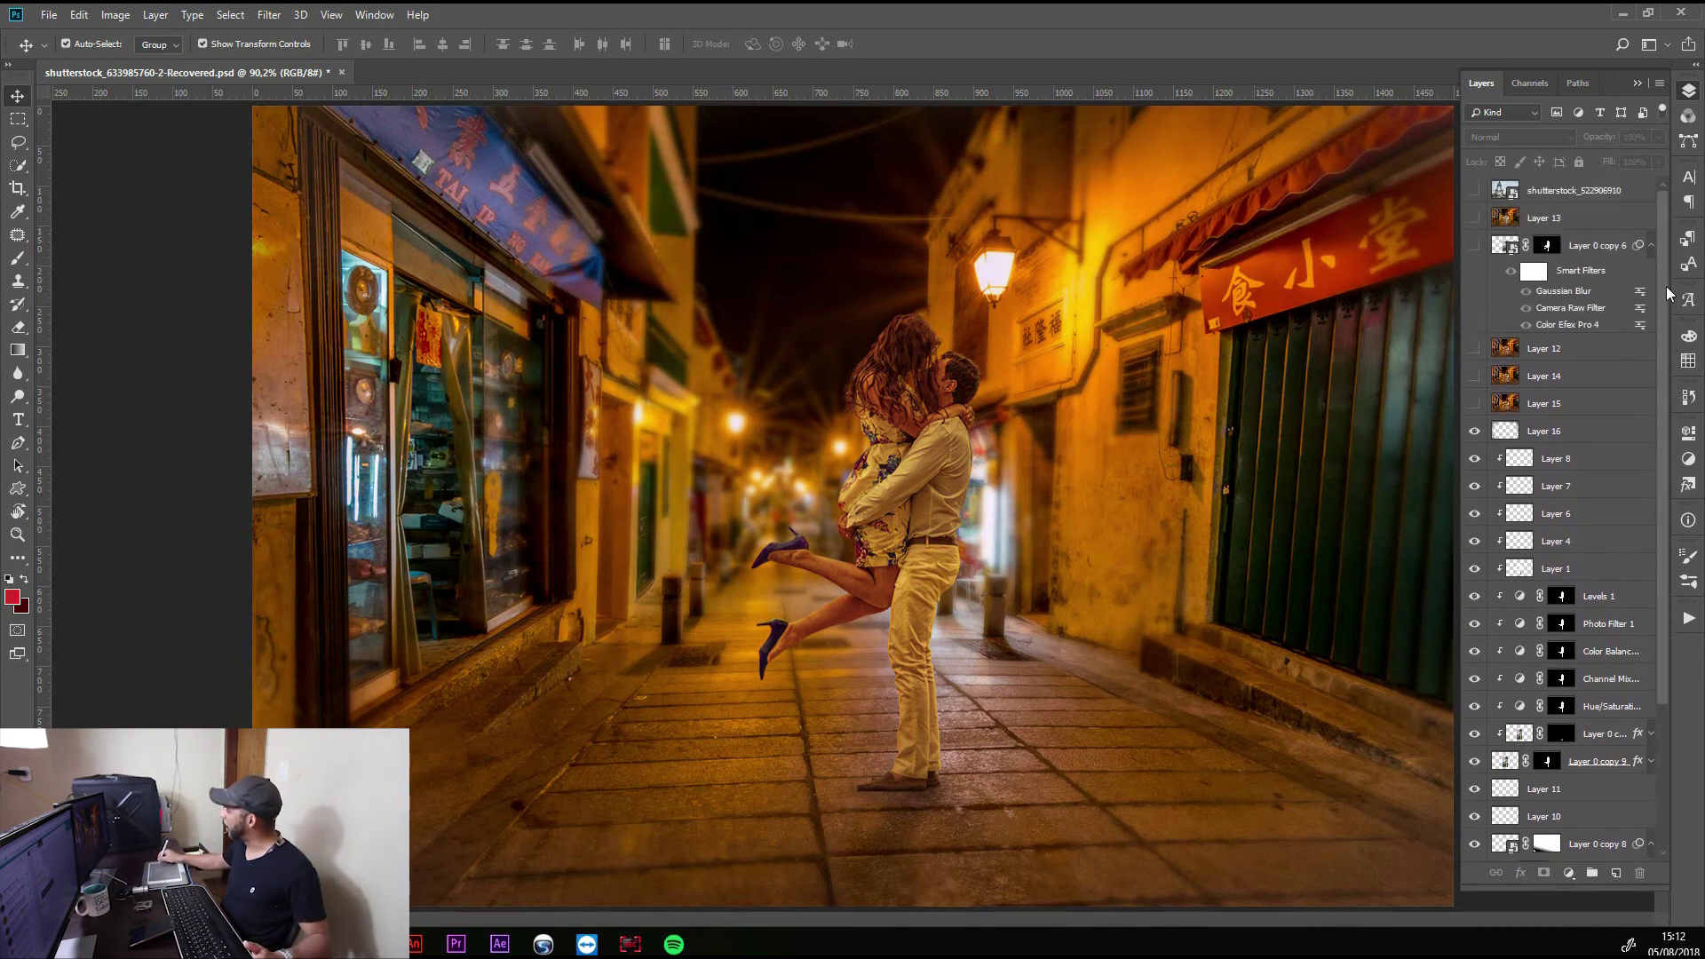
pyautogui.scroll(-1, 1673, 406)
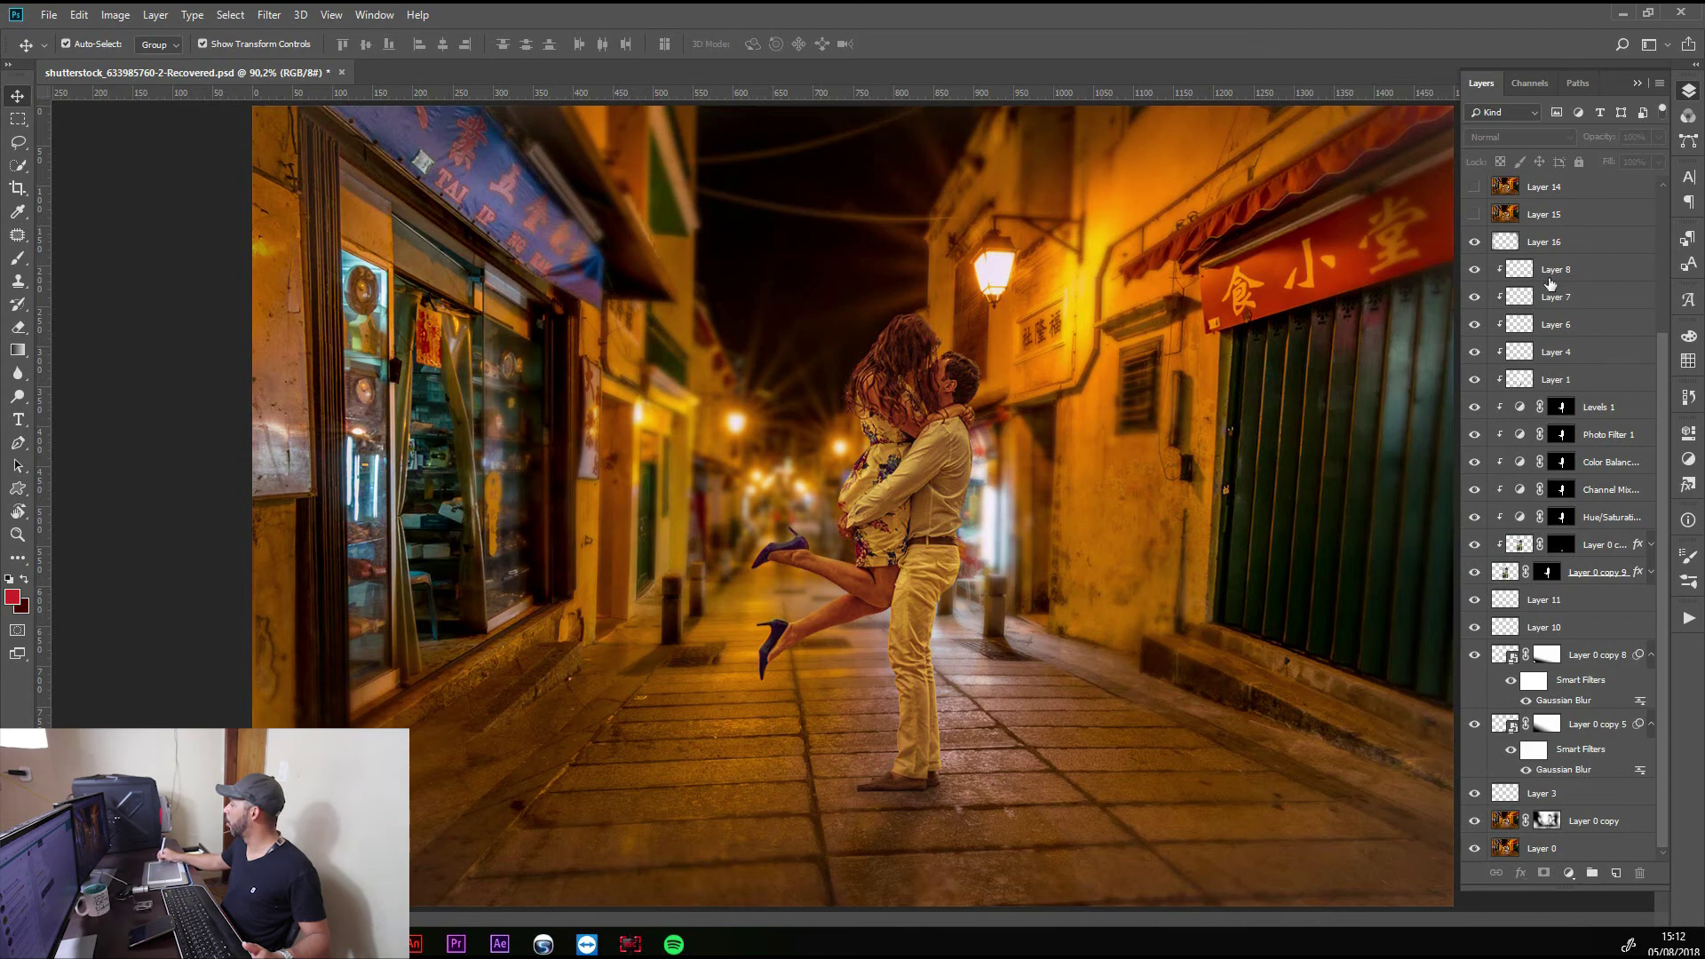
pyautogui.click(1594, 575)
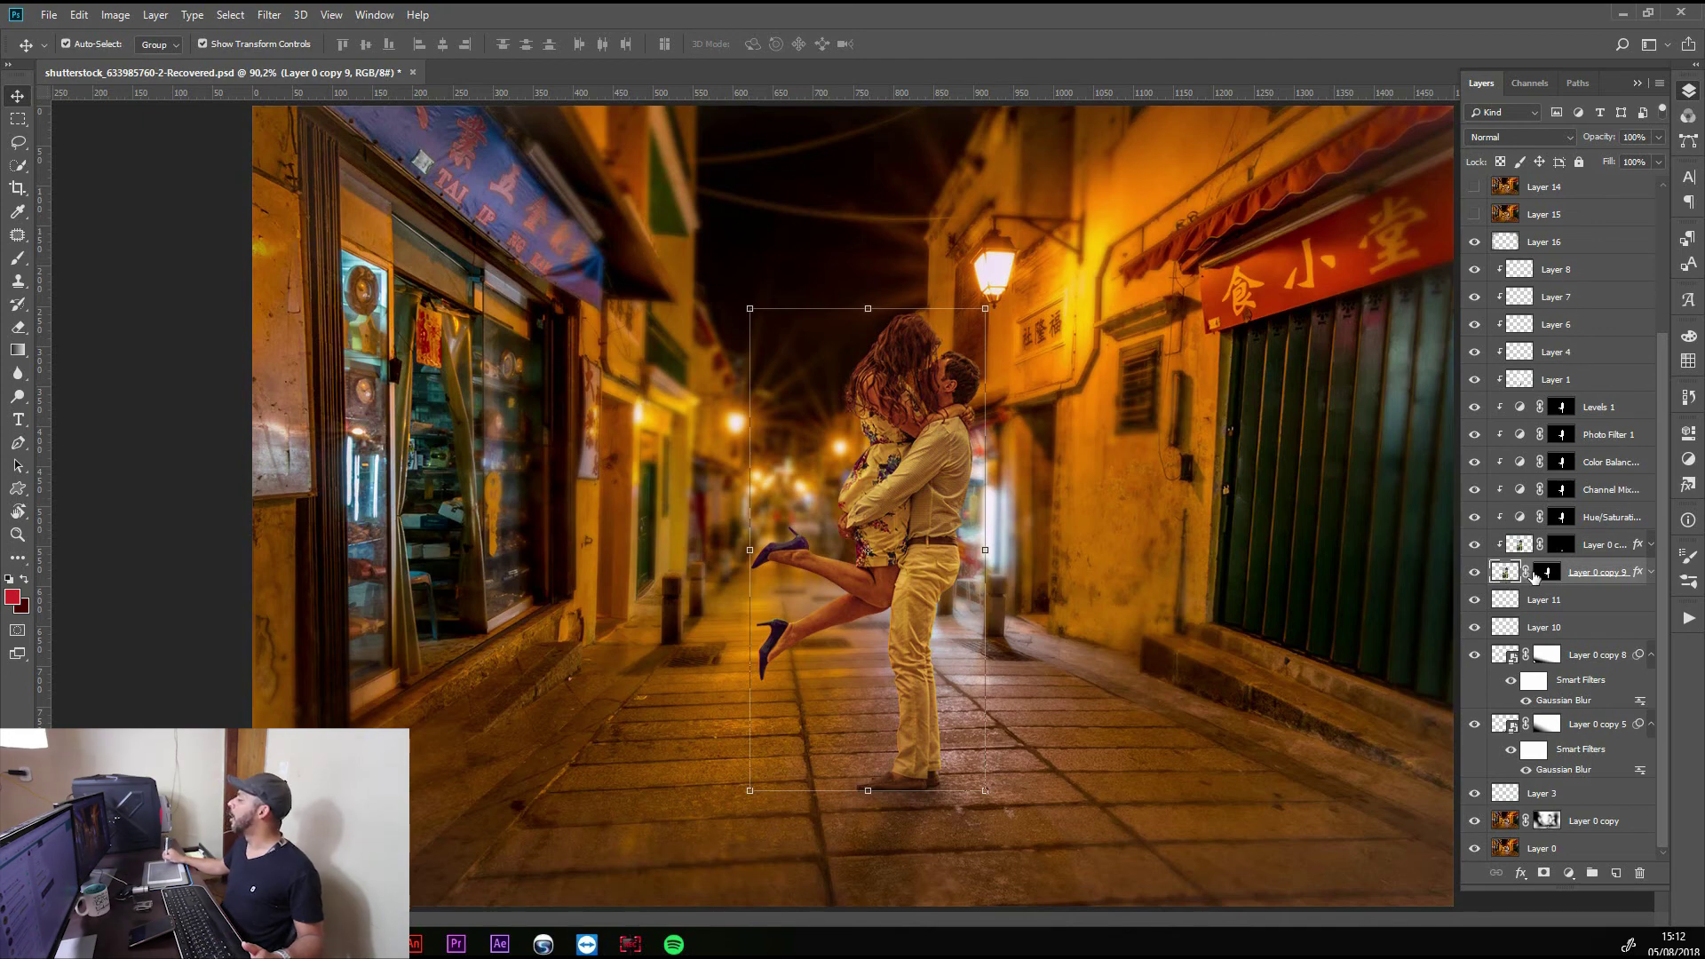
pyautogui.click(1474, 572)
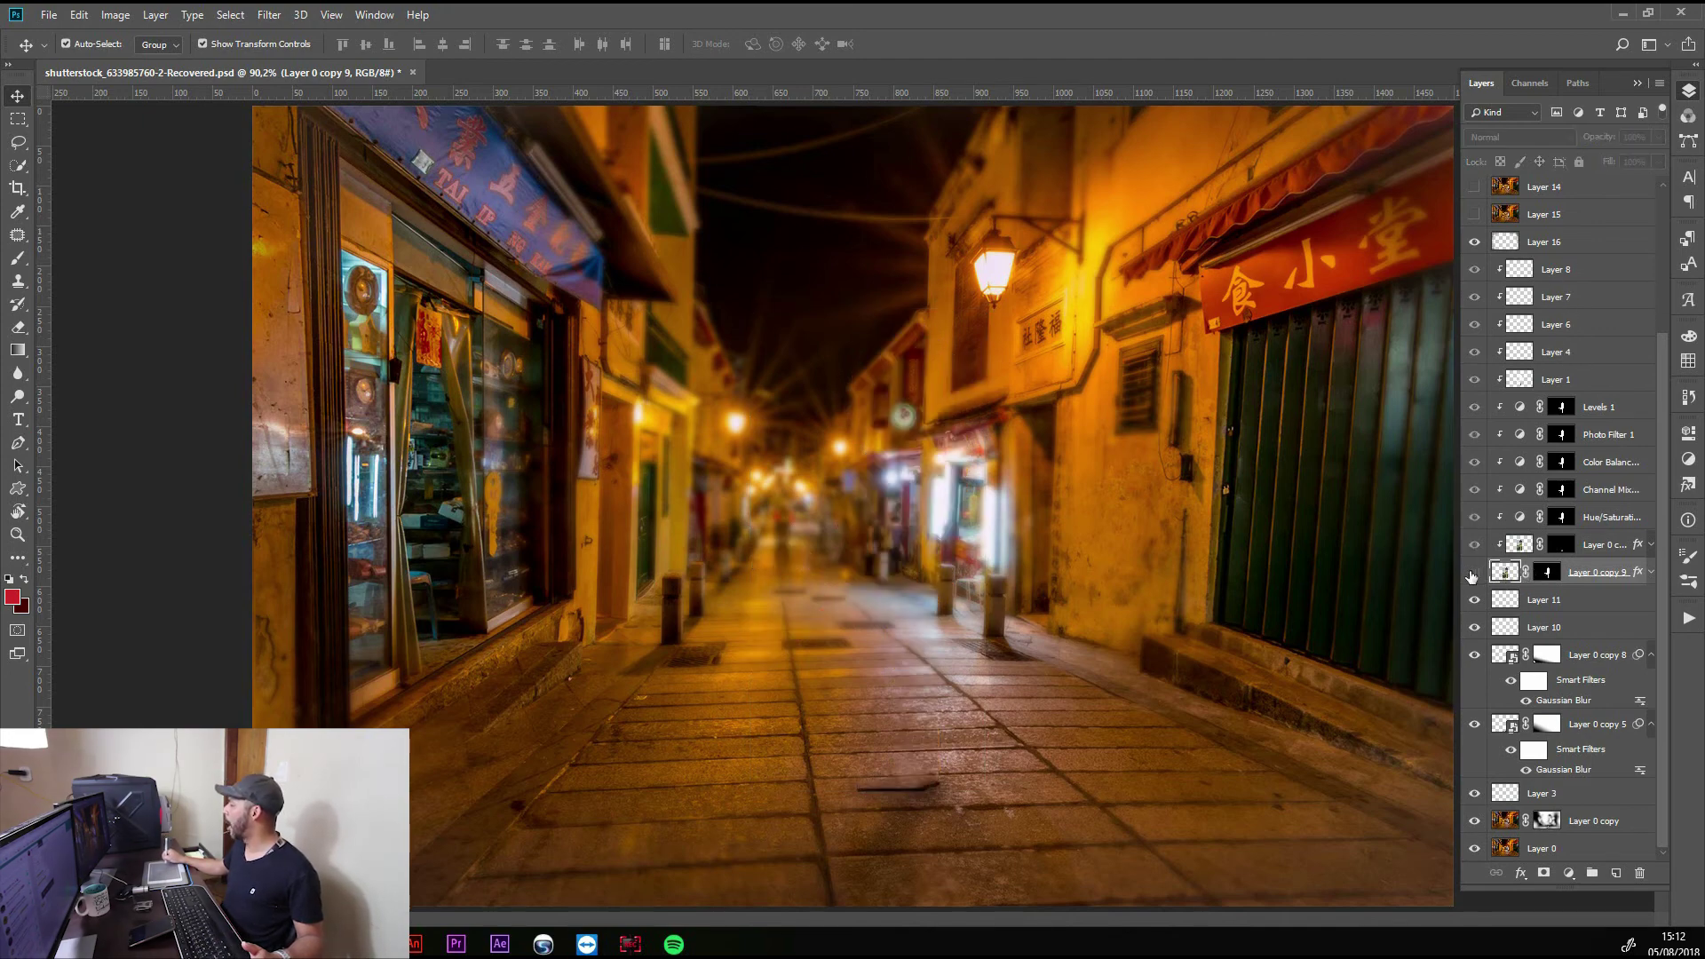
pyautogui.click(1473, 572)
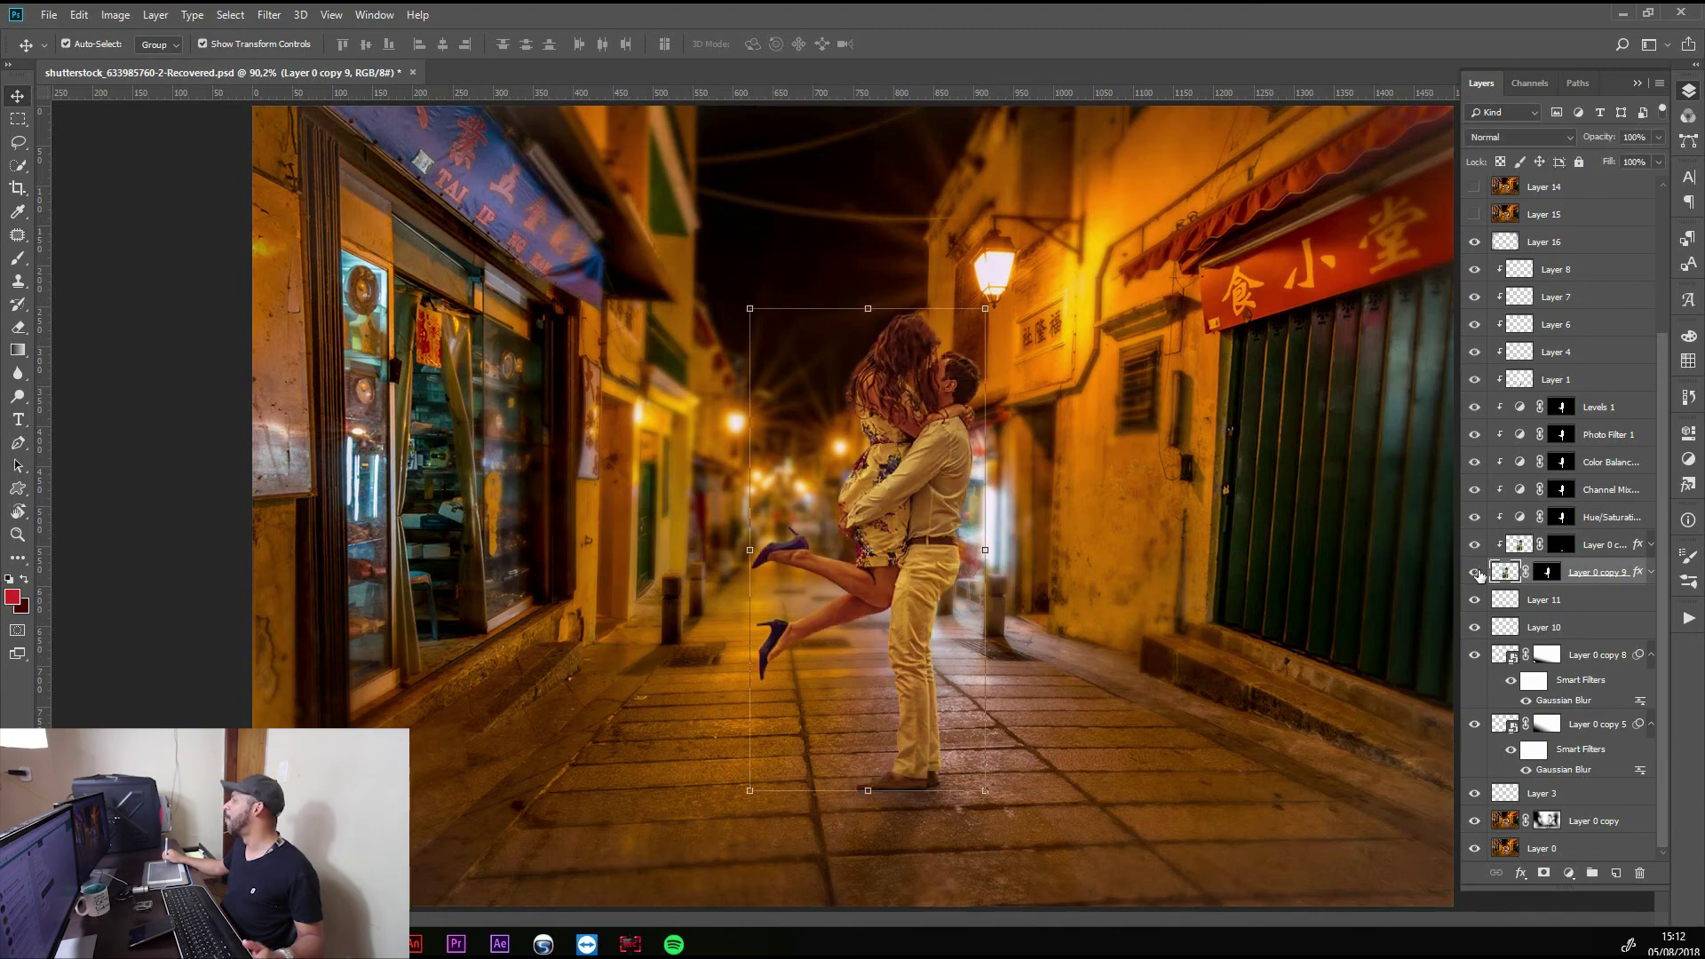
pyautogui.click(1473, 461)
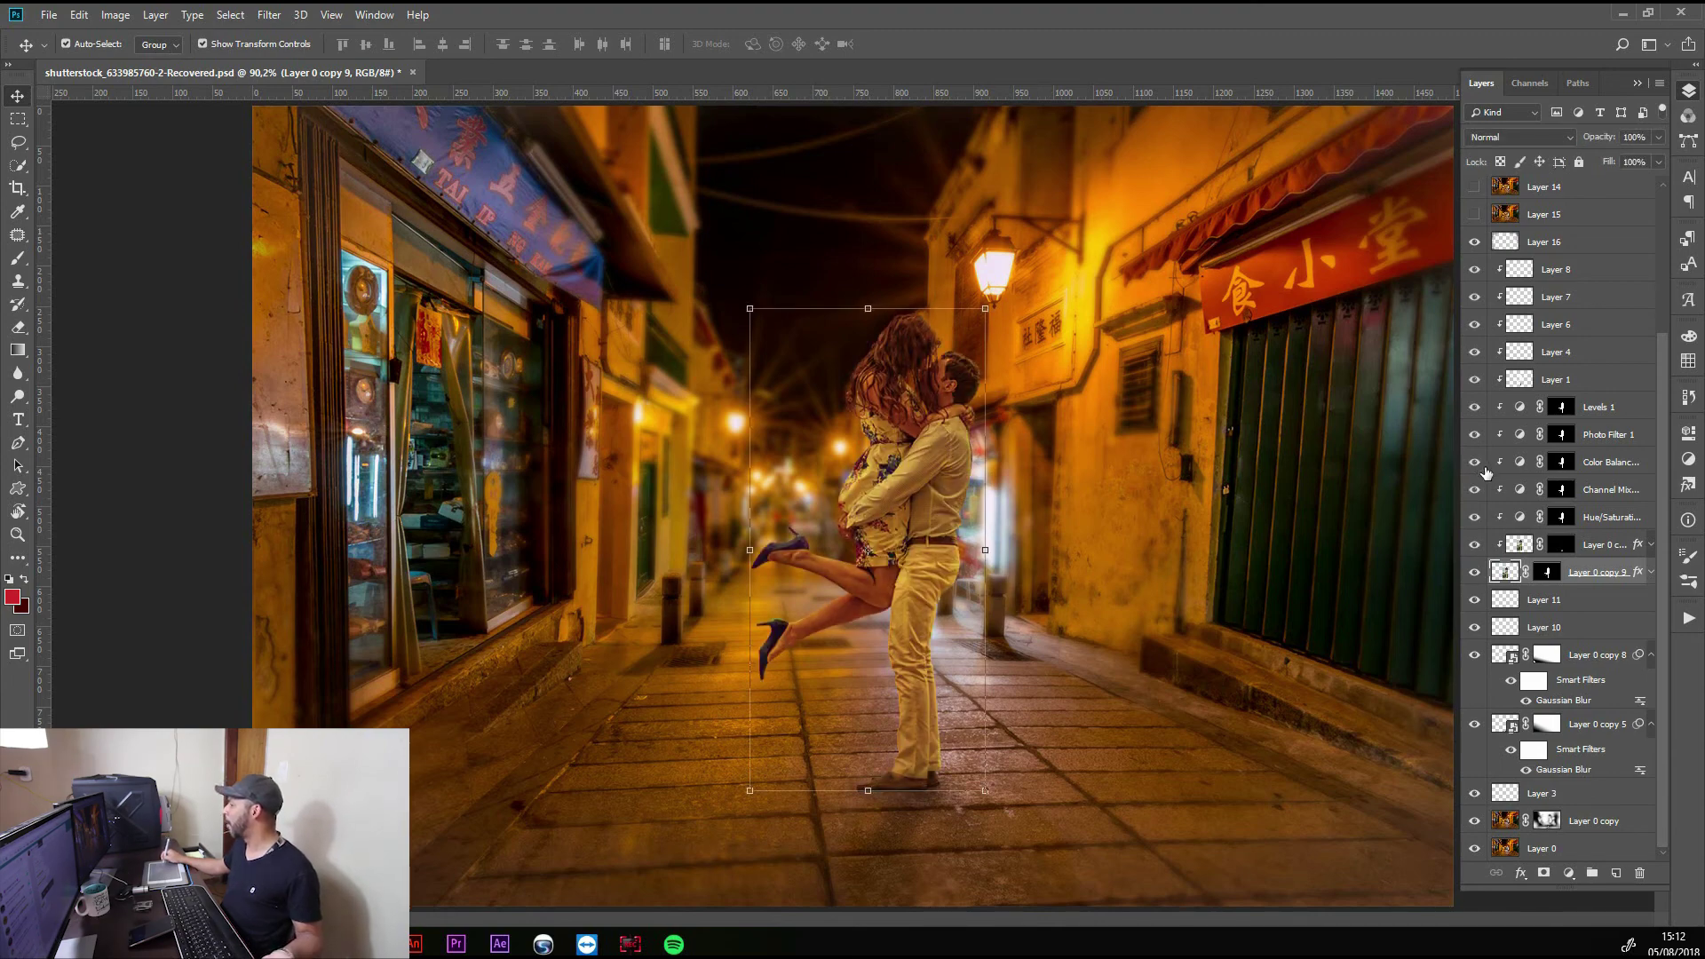